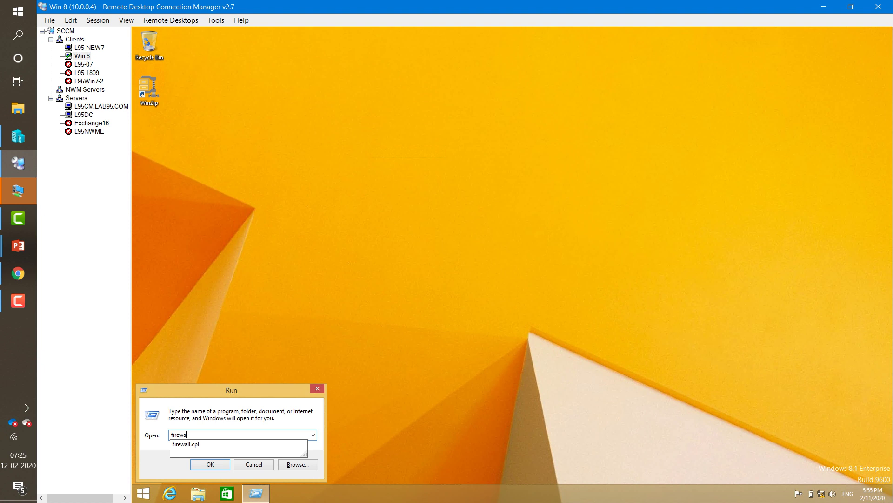
Open the Windows Firewall settings on the Win 8 client and examine the firewall state for its domain network
key(Return)
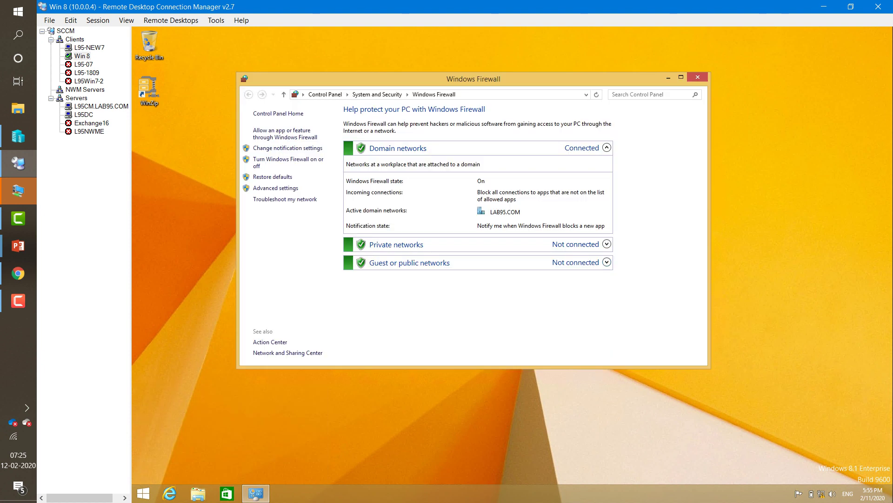
drag(473, 79, 509, 77)
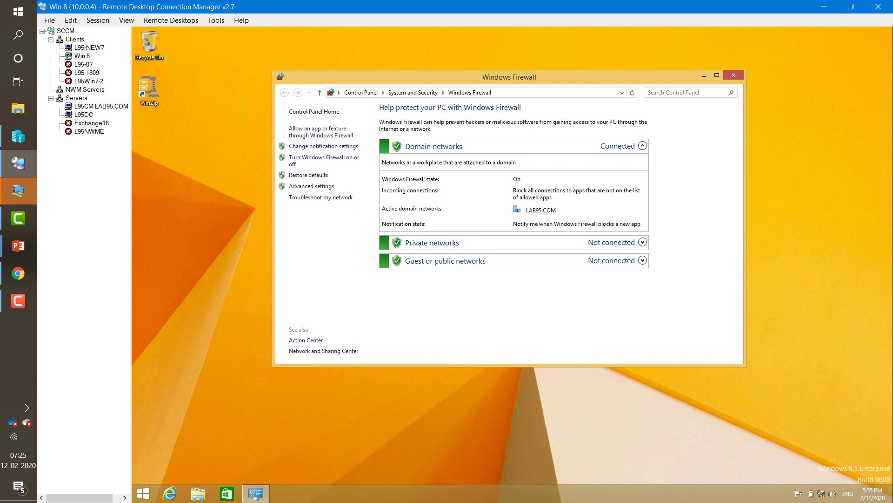
click(101, 106)
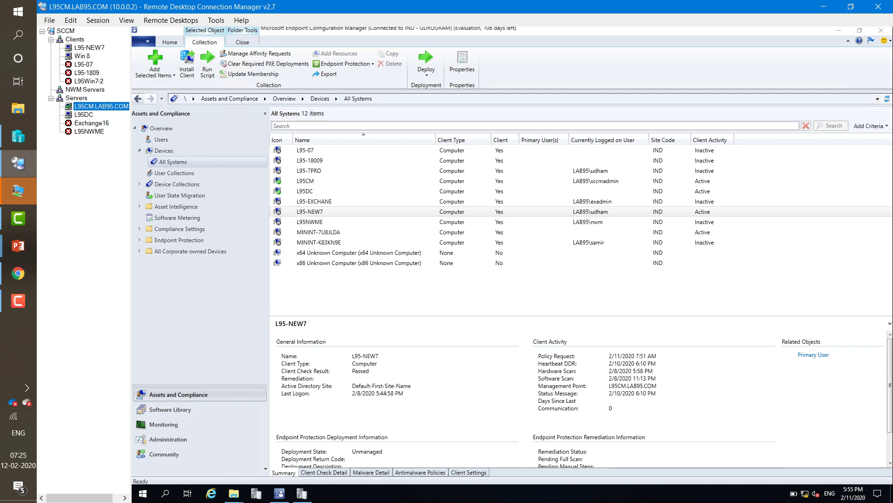
click(82, 56)
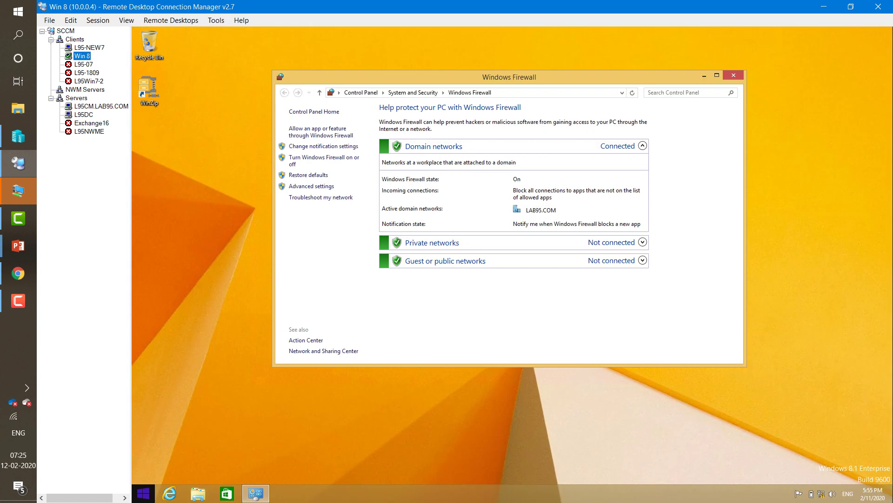
Open the Local Users and Groups console (lusrmgr.msc) on the Win 8 client and list its local groups
click(143, 493)
text(lusm)
text(r.m)
key(BackSpace)
key(BackSpace)
text(gr.msc)
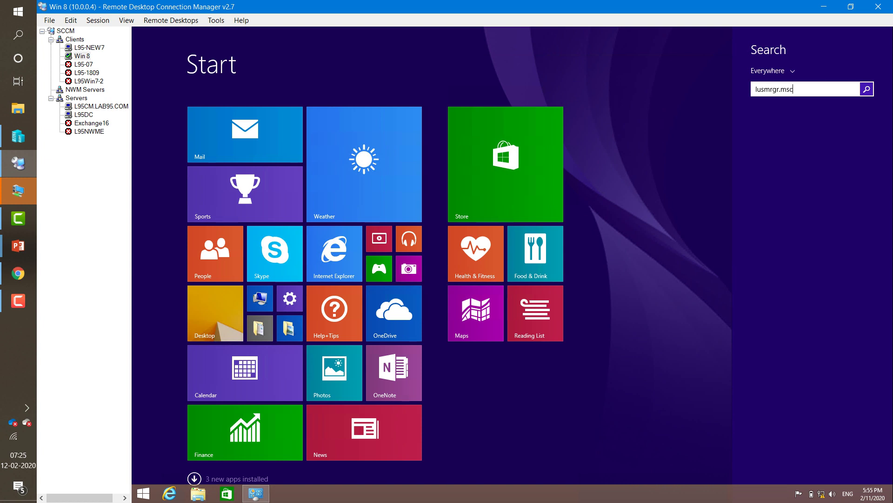
key(BackSpace)
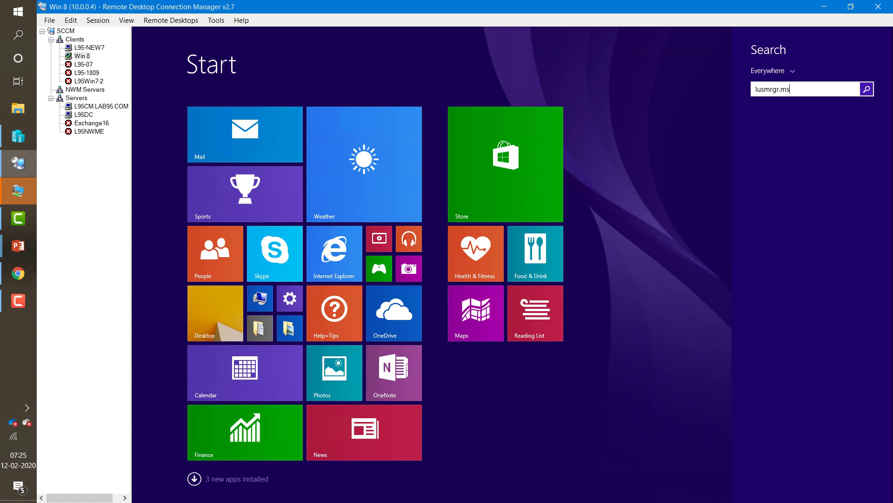
key(BackSpace)
key(BackSpace)
key(BackSpace)
key(BackSpace)
key(BackSpace)
key(BackSpace)
key(BackSpace)
text(rmgr.msc)
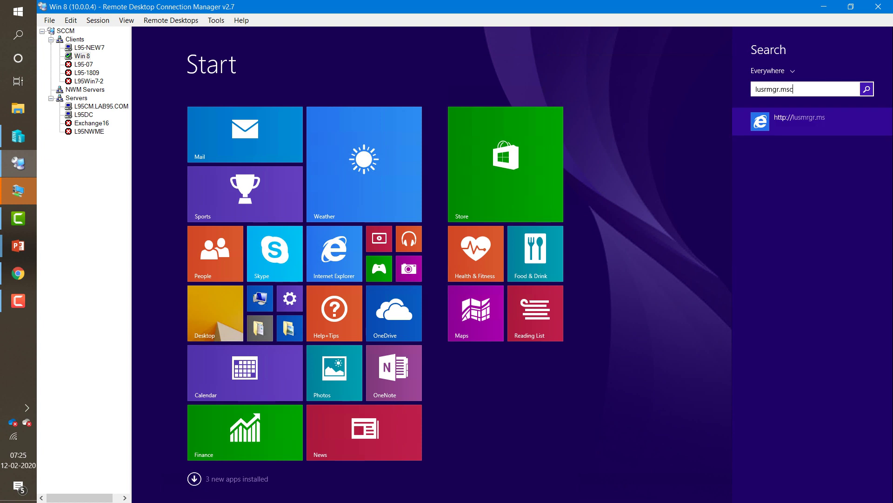
right_click(744, 122)
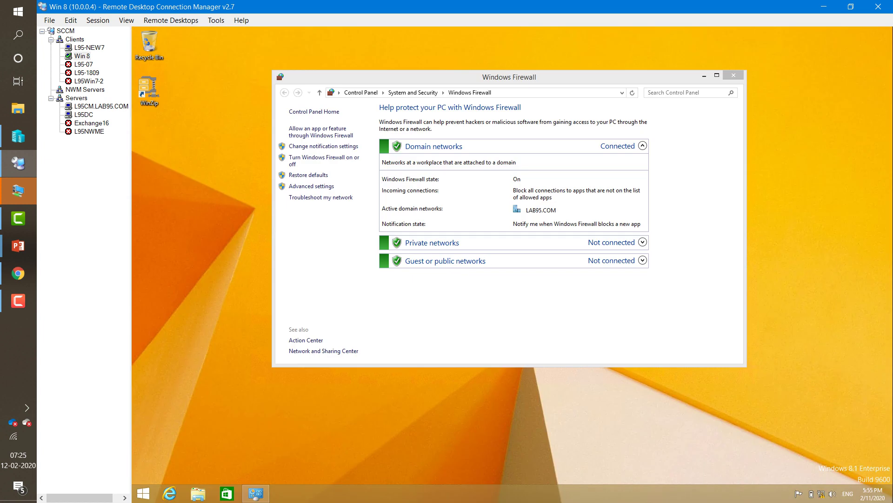
click(247, 168)
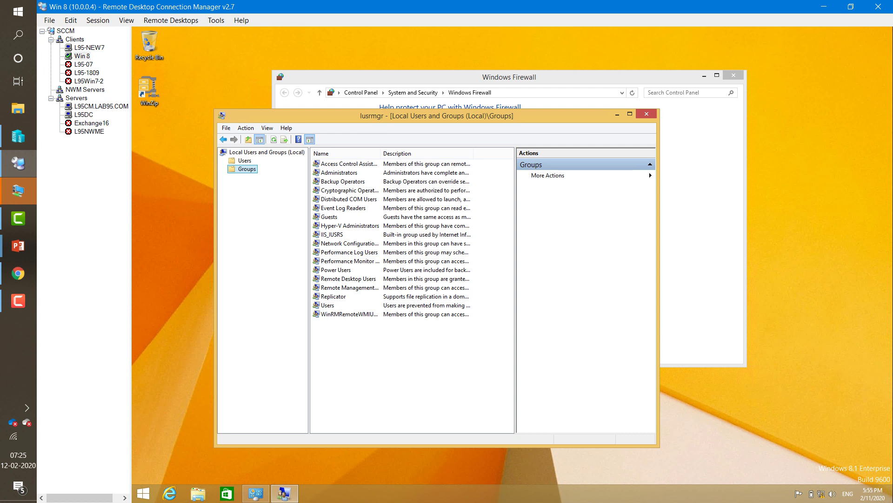
Add the LAB95 client_push account to the local Administrators group, apply the change, and close the open windows
double_click(330, 172)
click(370, 352)
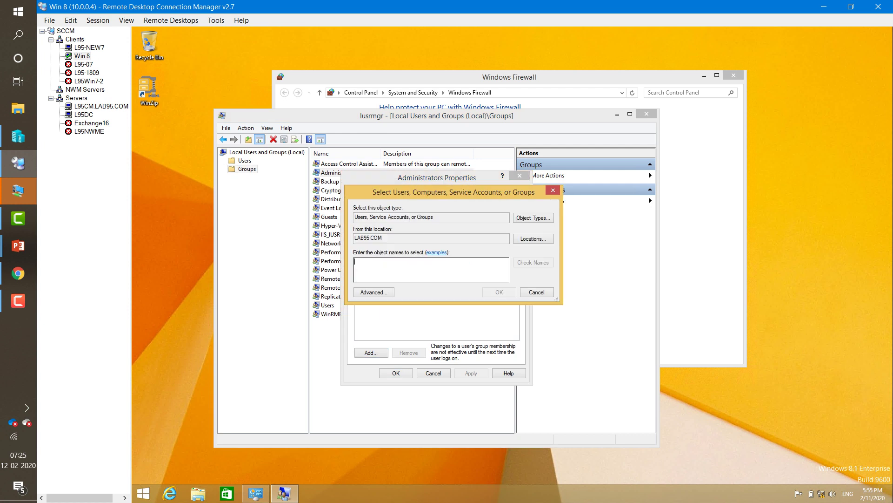
text(clien)
key(Return)
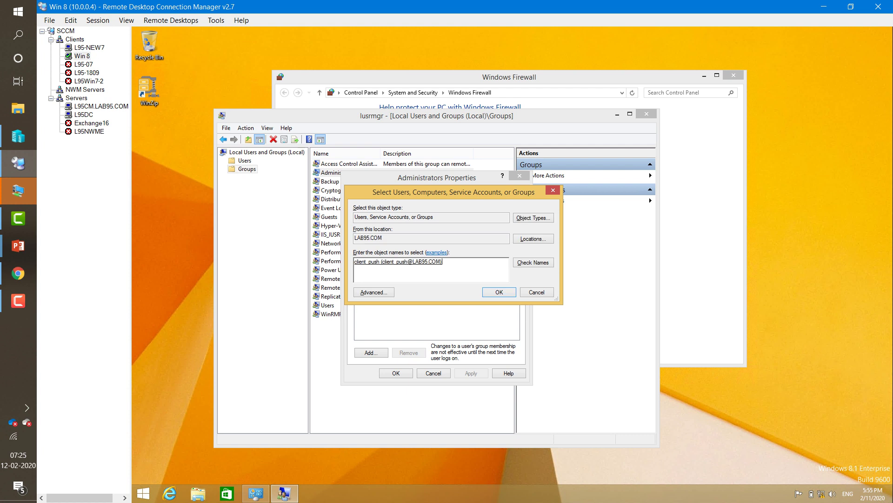
key(Return)
click(417, 272)
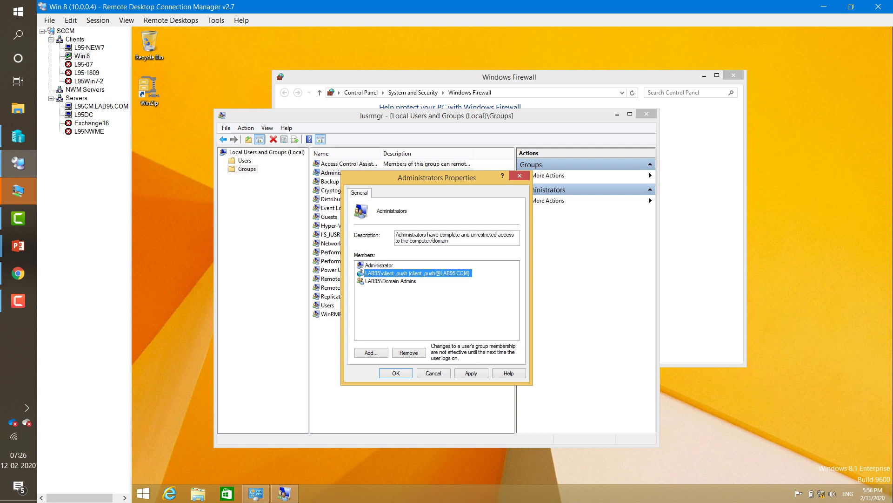
click(471, 373)
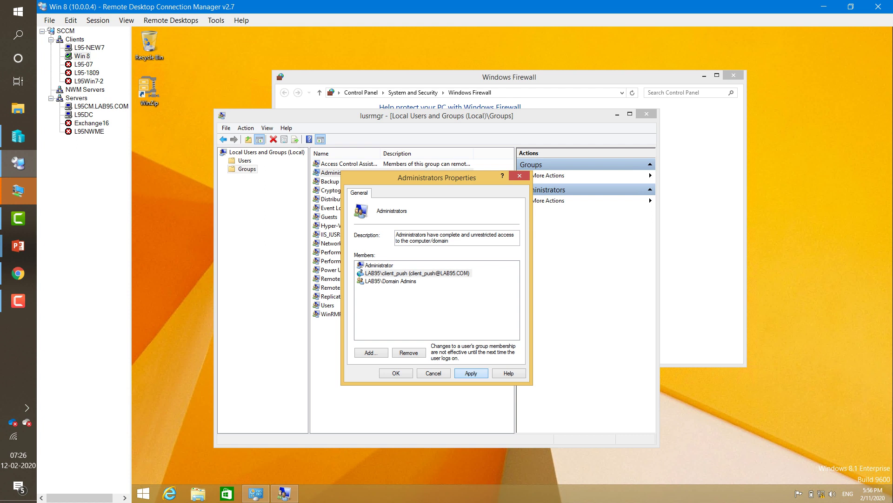
click(395, 373)
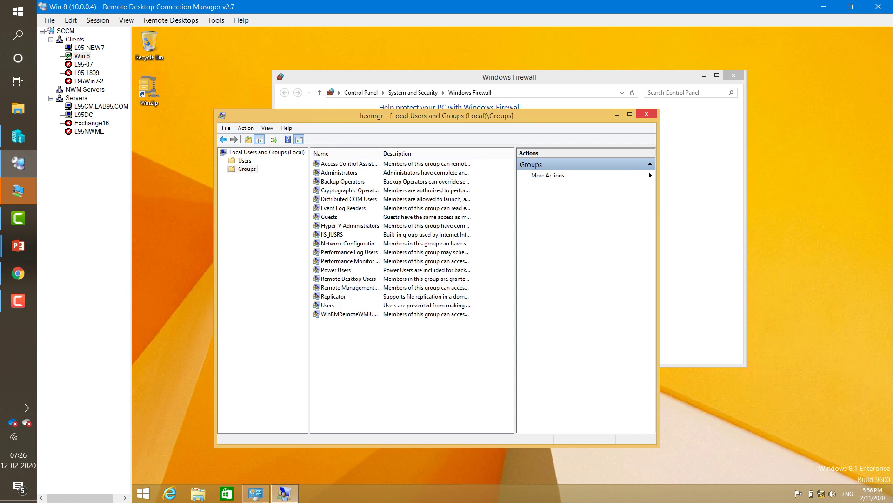
click(646, 113)
key(alt+F4)
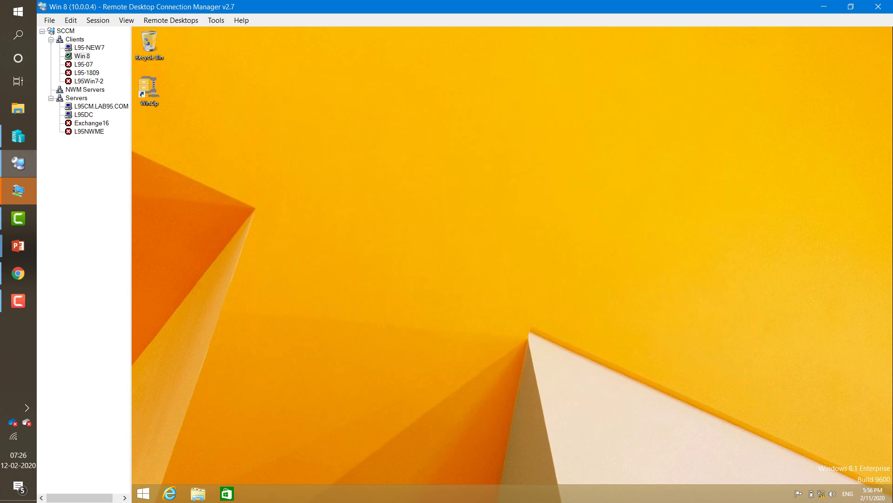
View all Control Panel items on the Win 8 client as small icons, and close the window
key(super+r)
text(contro)
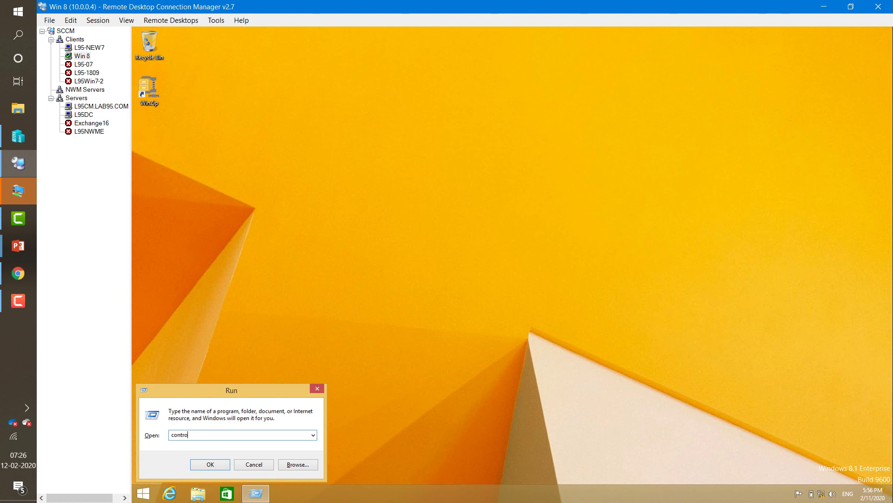
text(l)
key(Return)
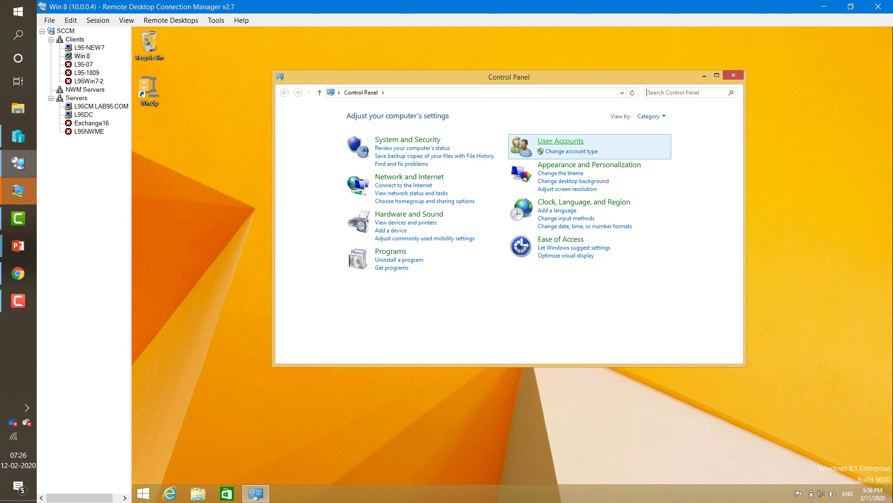
click(650, 116)
click(663, 152)
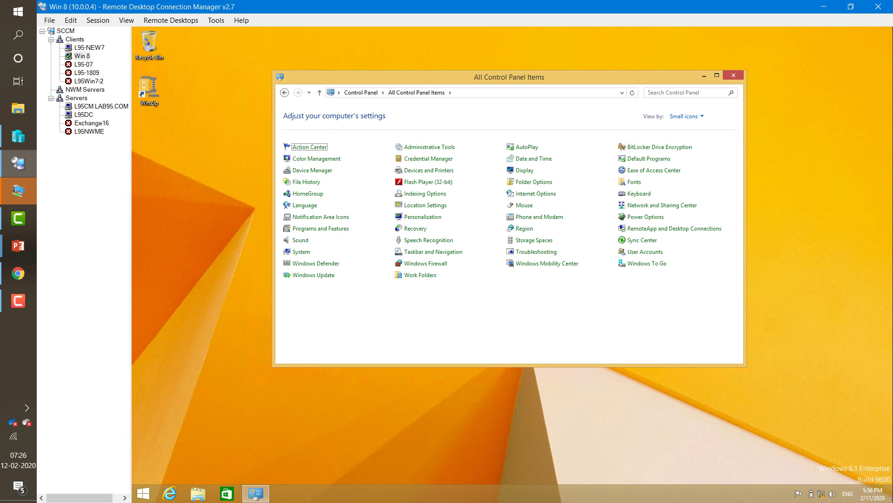
key(alt+F4)
Switch to the L95CM.LAB95.COM session and view the details of MININT-7U8JLDA in the All Systems collection
click(101, 106)
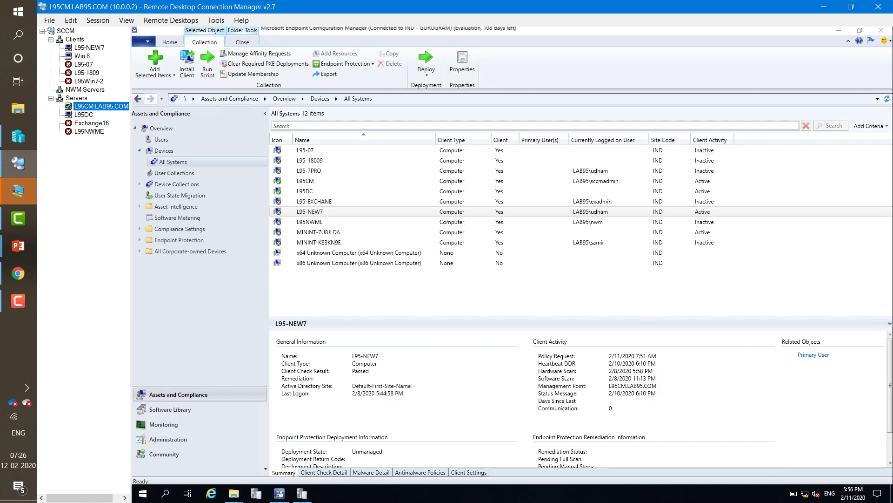
click(310, 212)
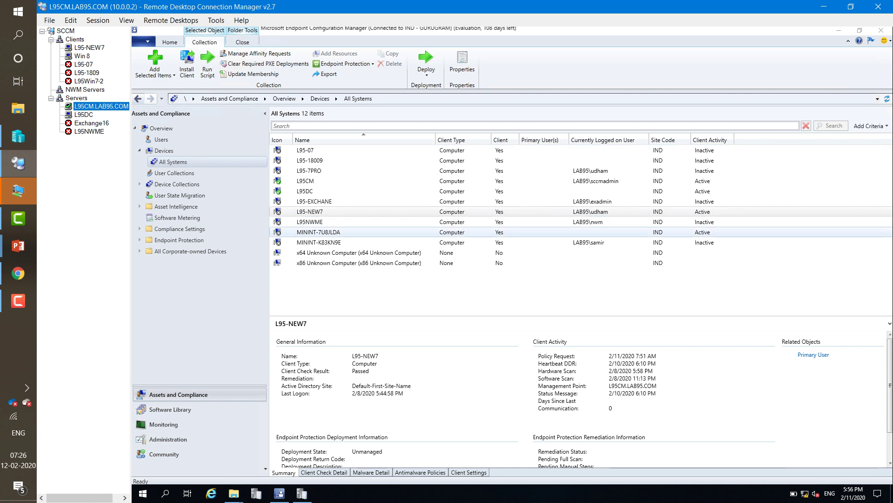
click(318, 232)
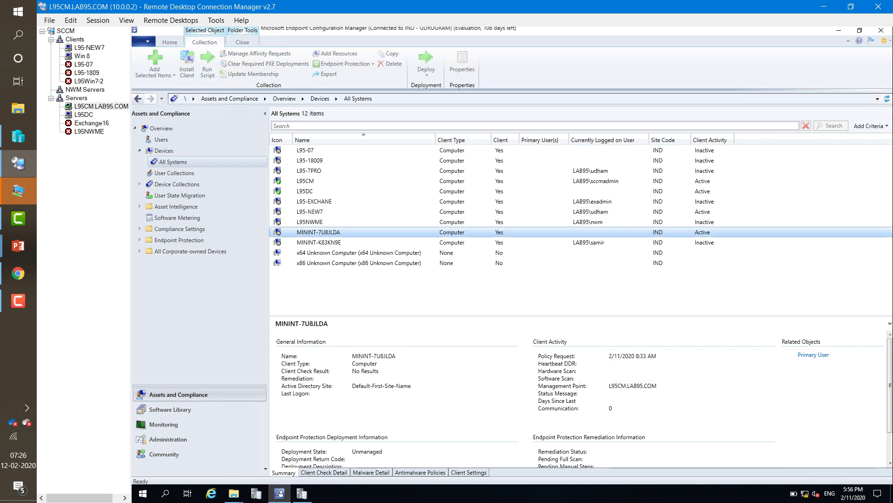
click(319, 242)
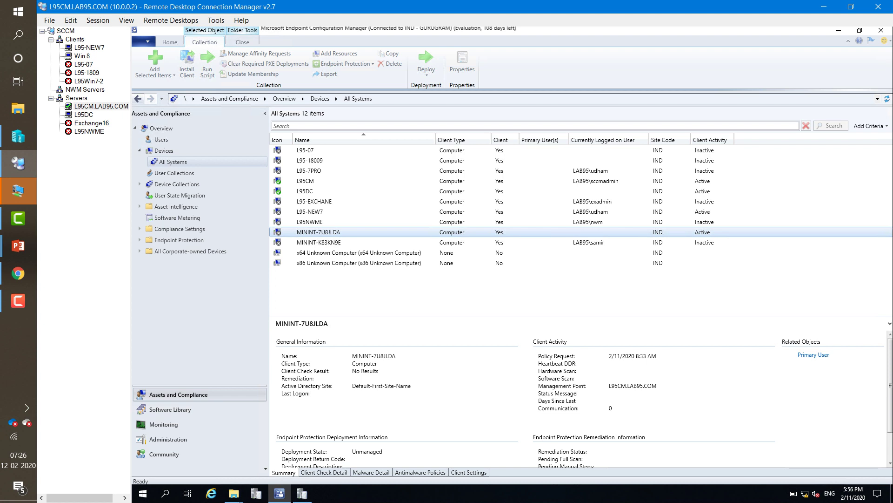
Switch to the Win 8 session and open the computer's System properties to check its computer name
click(82, 56)
click(198, 493)
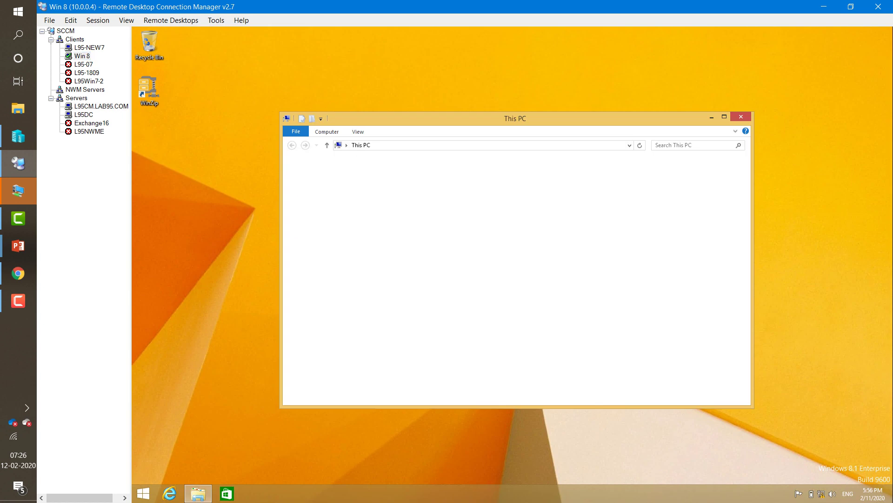
right_click(321, 212)
click(349, 325)
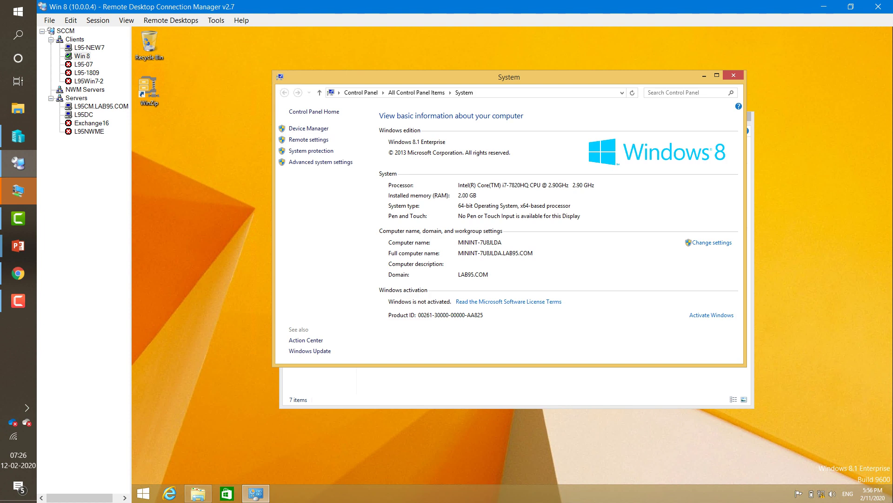
On L95CM.LAB95.COM, push the client to MININT-7U8JLDA with the options to always install the client software and install from site IND-GURUGRAM
click(101, 106)
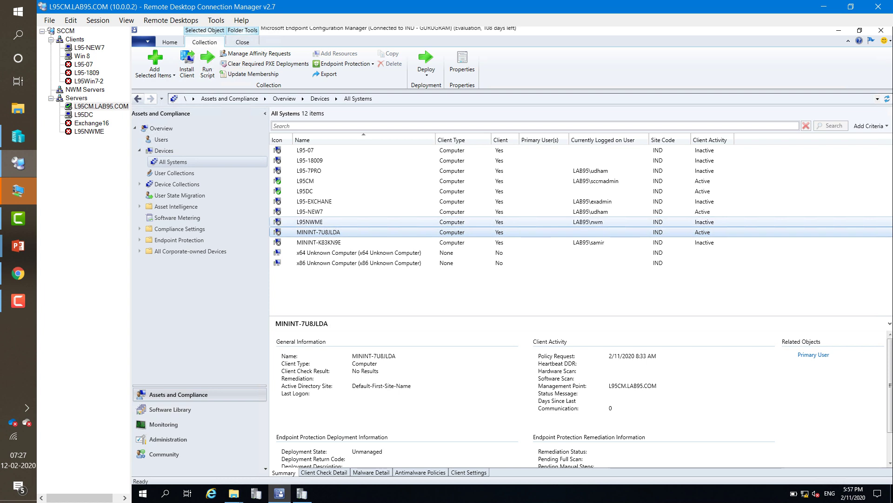
right_click(329, 232)
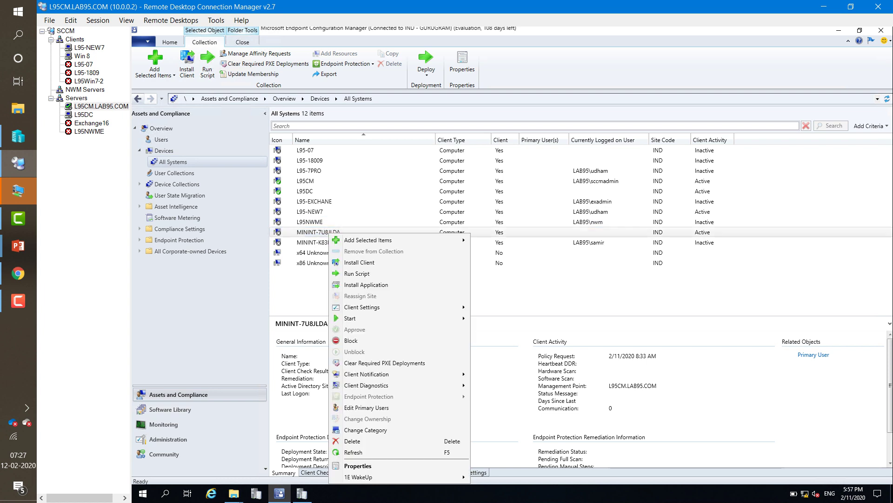
click(356, 273)
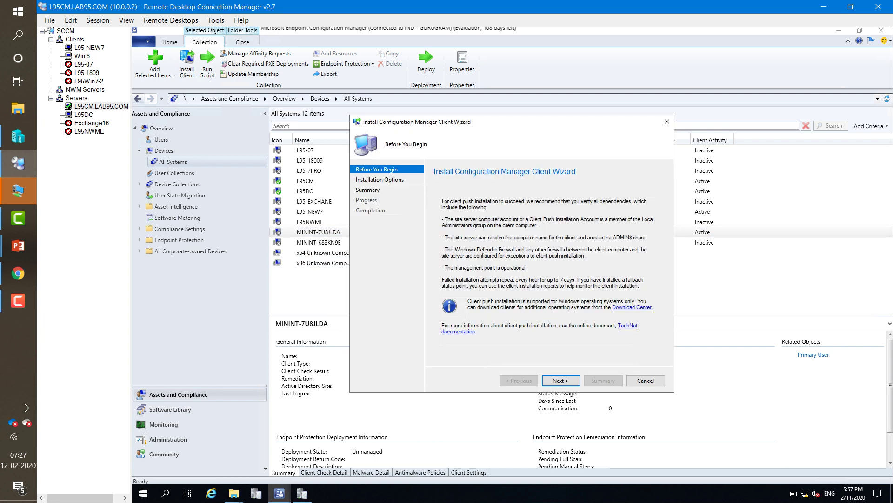
click(561, 380)
click(444, 245)
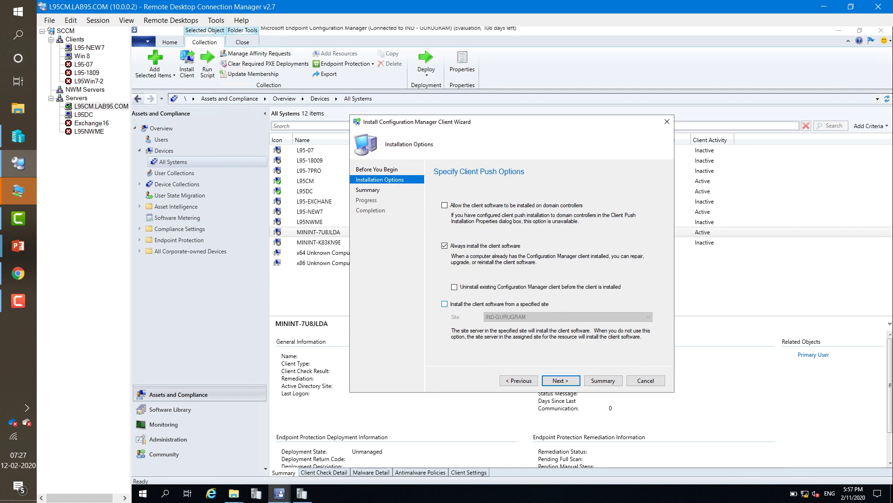
click(445, 303)
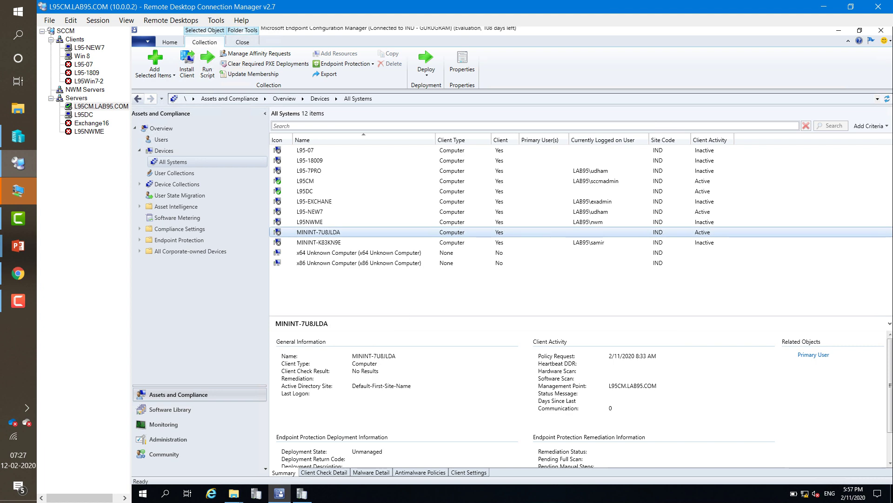
Reopen the ccm log in Configuration Manager Trace Log Tool and maximize the window to examine the client push entries
click(302, 494)
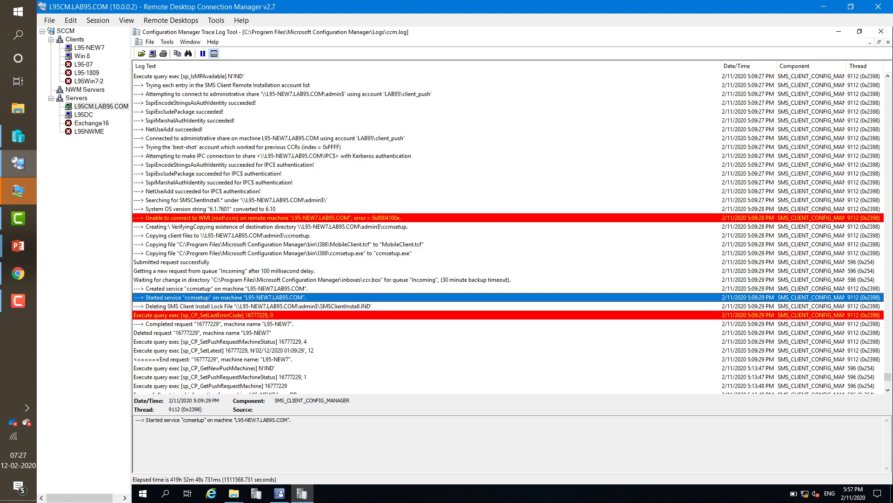
click(881, 31)
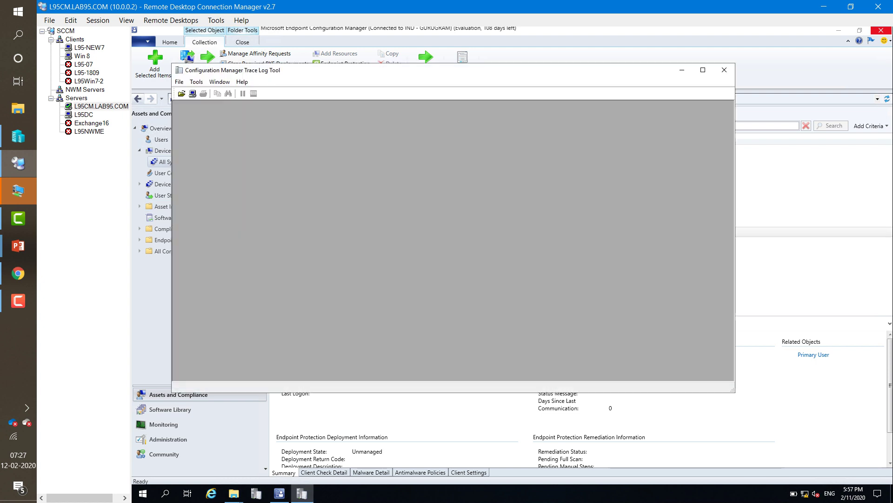
click(181, 94)
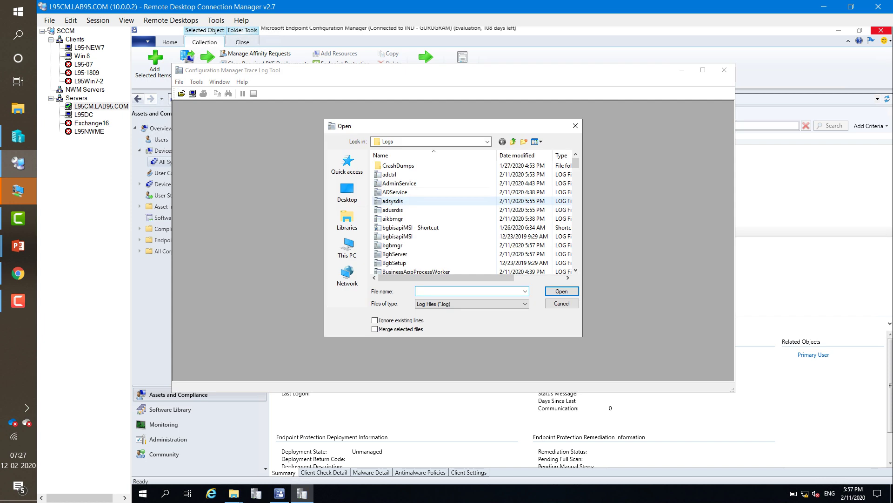
key(Down)
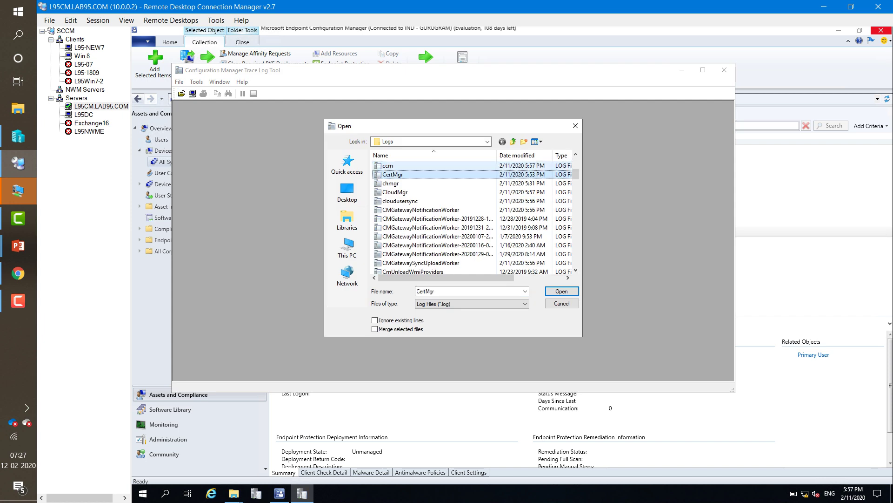
double_click(388, 165)
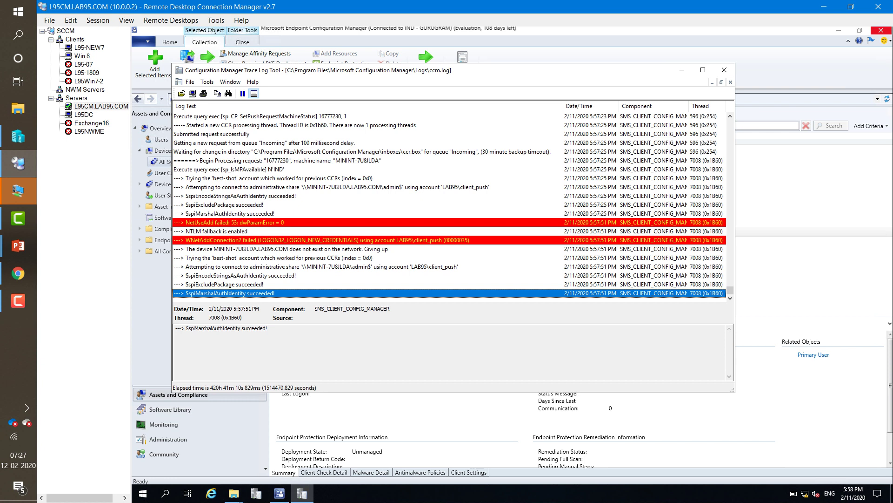
click(702, 69)
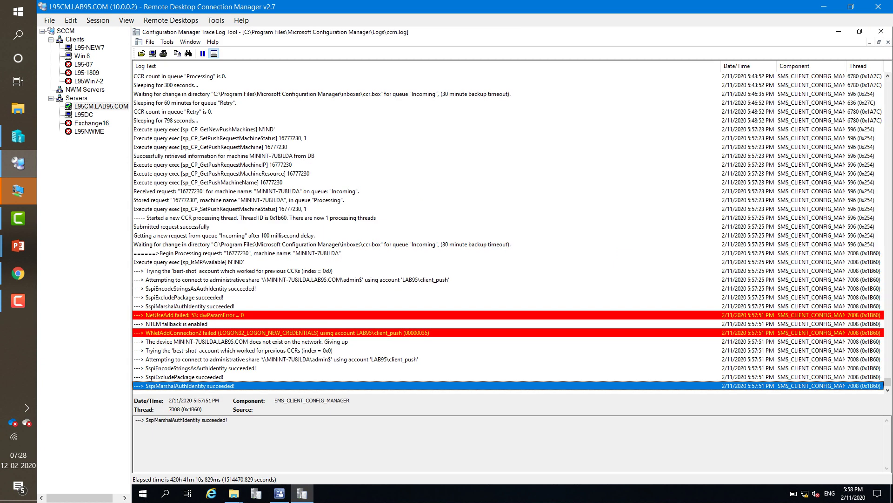
Examine the ccm log entries about connecting to the admin$ share on MININT-7U8JLDA and the errors logged for the push request
click(291, 279)
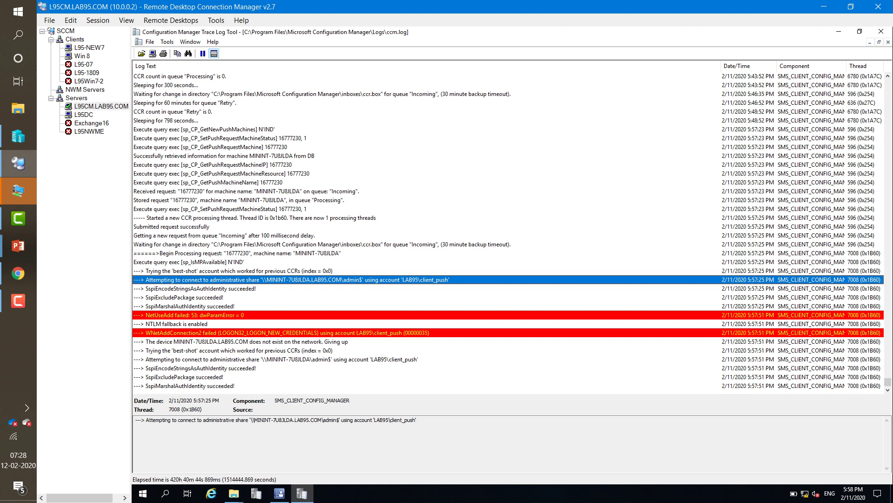
click(291, 288)
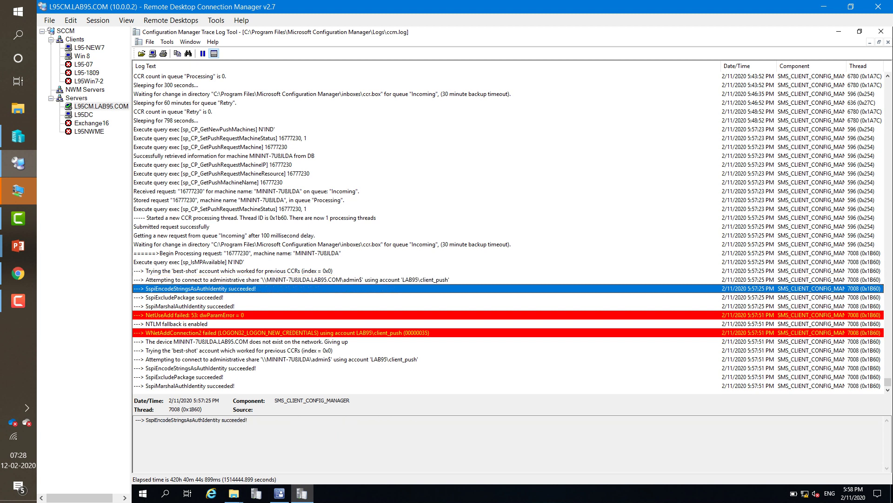
click(291, 332)
click(291, 359)
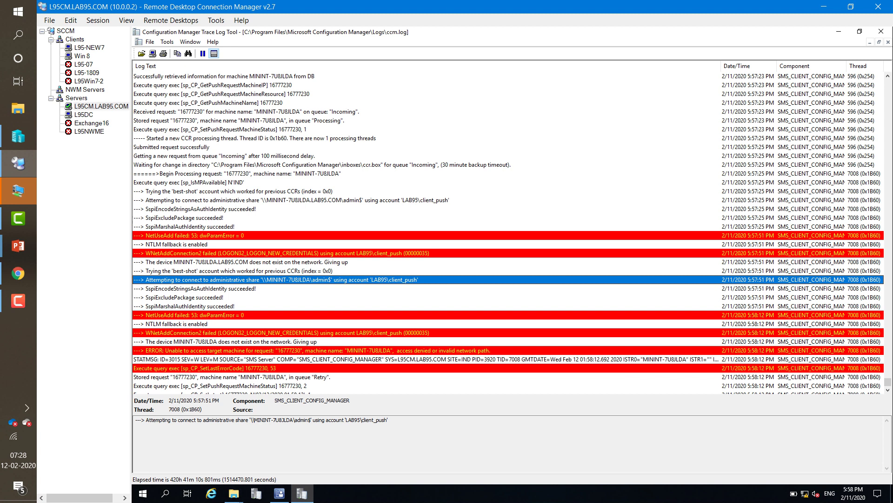
click(312, 333)
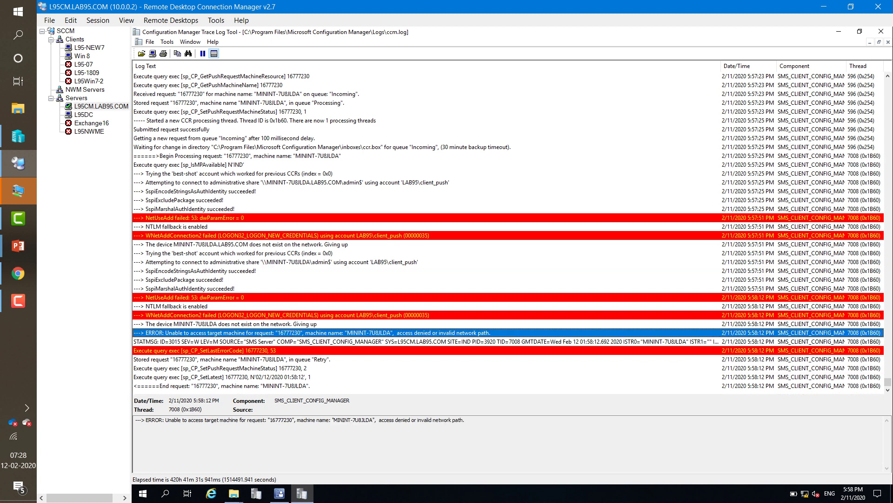
click(312, 350)
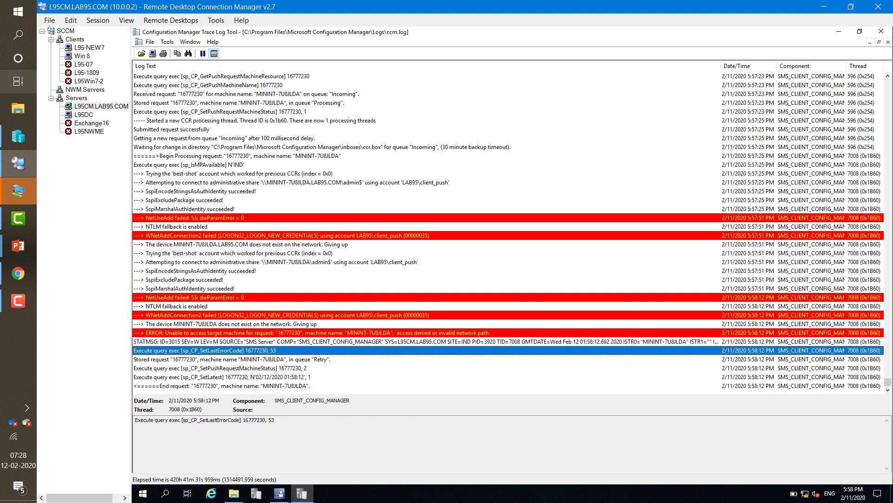
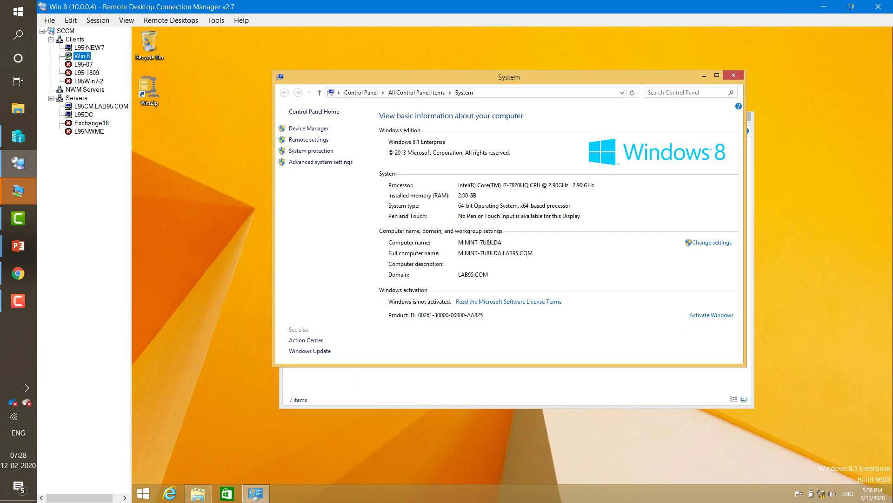
Close the windows left open in the Win 8 session, and open Group Policy Management maximized in the L95DC session
click(733, 75)
key(alt+F4)
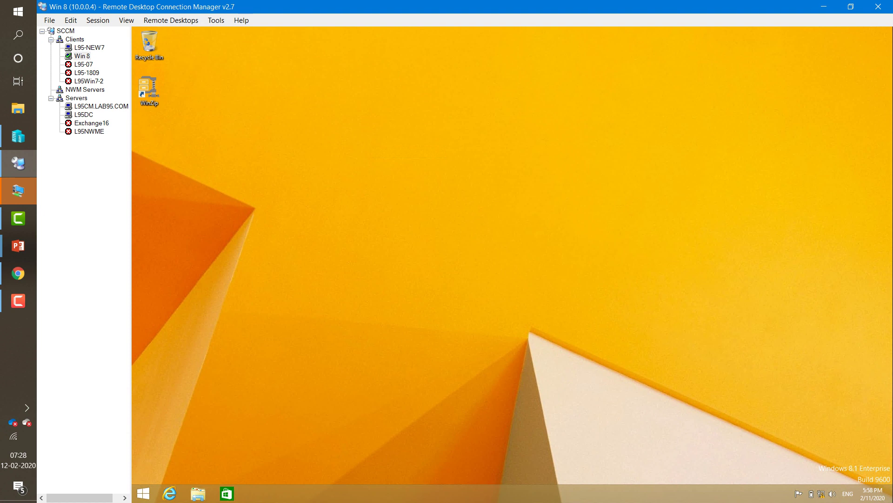
click(84, 114)
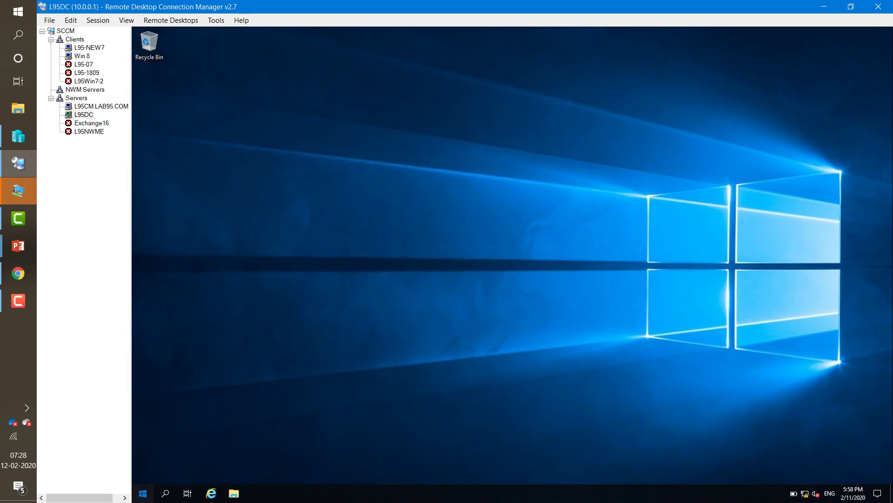
click(143, 493)
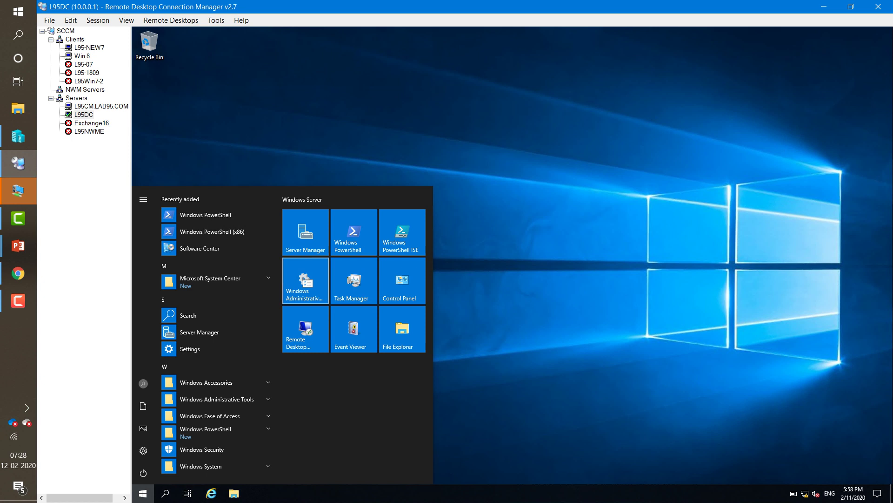
click(306, 280)
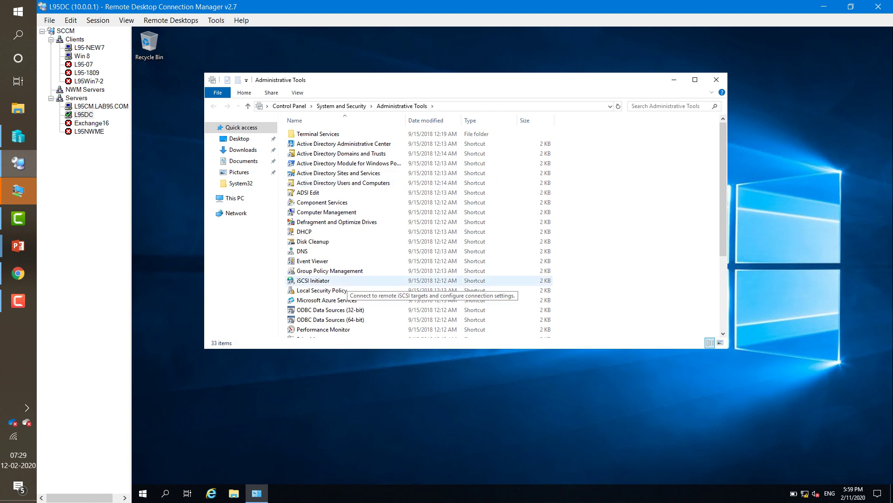
double_click(344, 270)
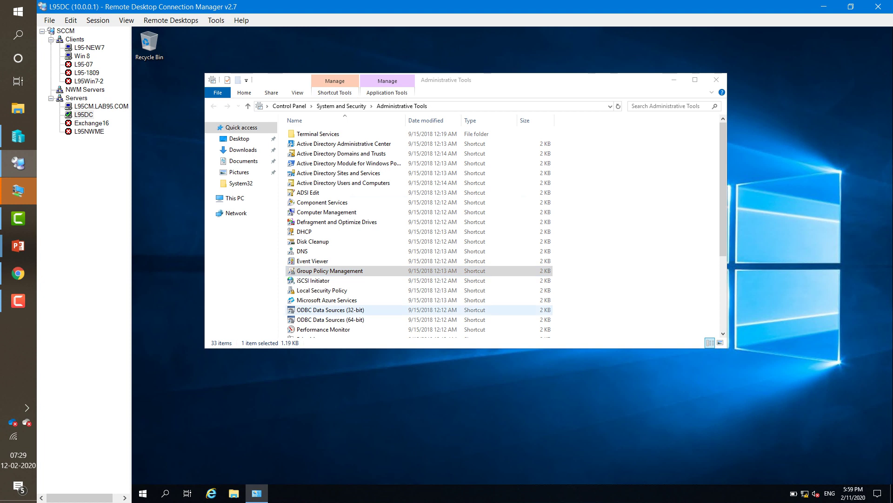
click(509, 93)
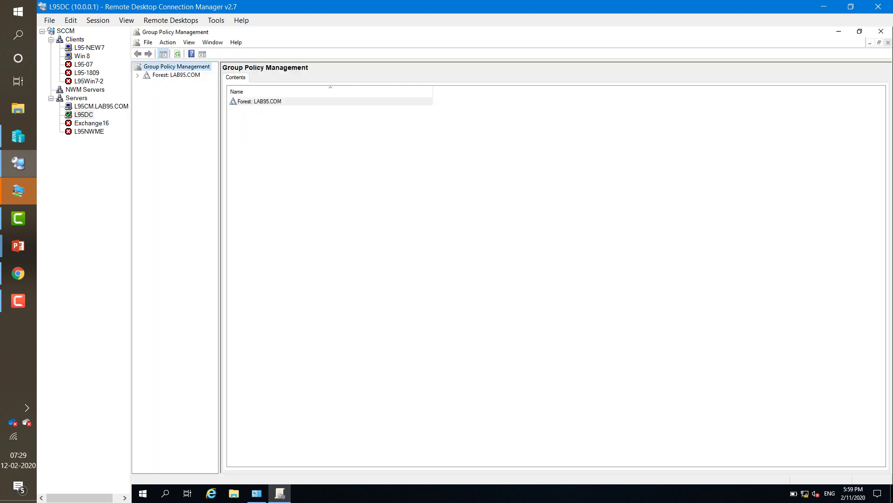
Create a GPO named Firewall Rules - SCCM CLient in the LAB95.COM domain and link it there
click(137, 75)
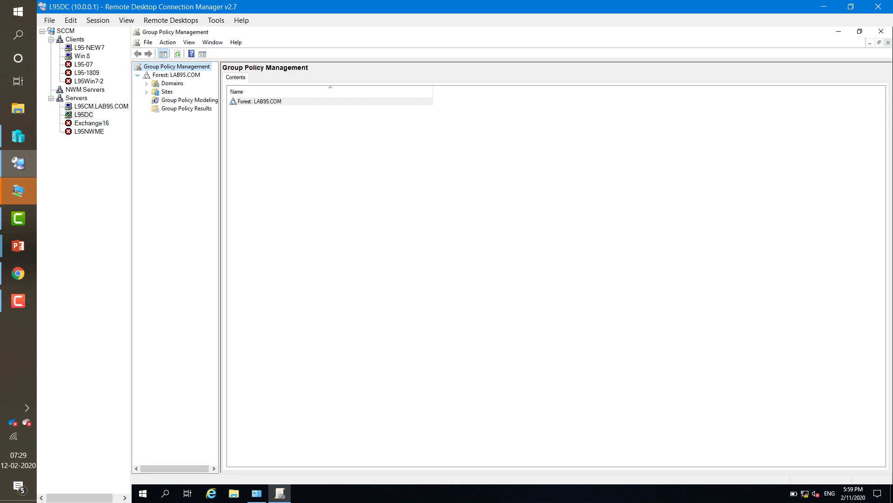
click(172, 83)
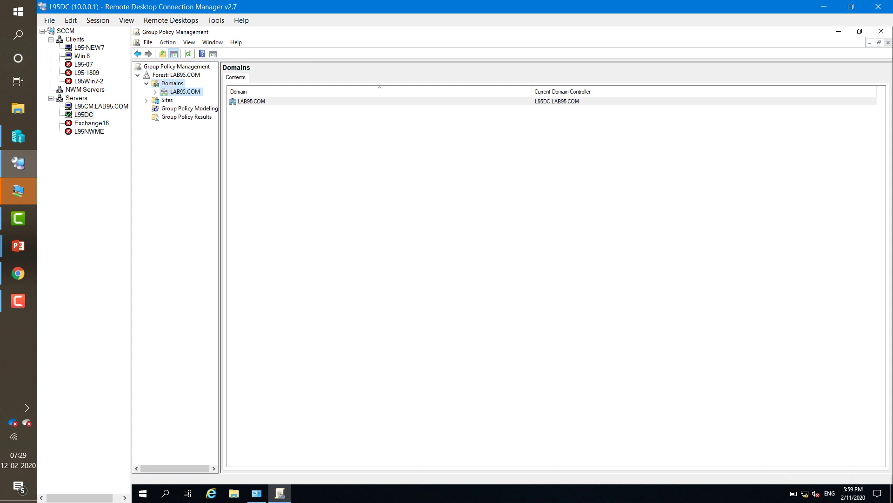
double_click(184, 91)
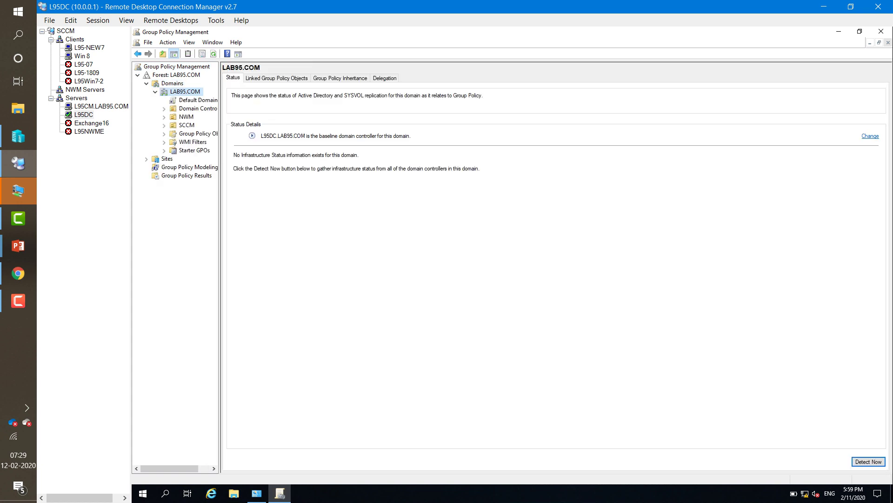
right_click(176, 91)
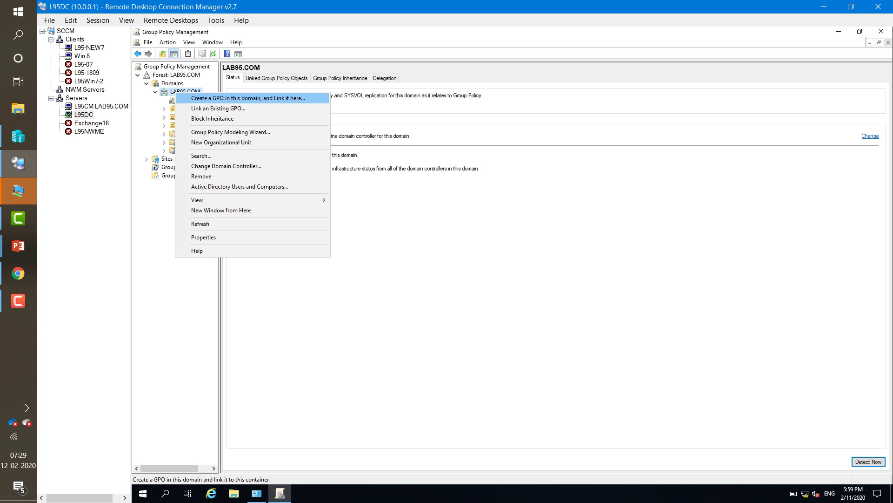
click(247, 98)
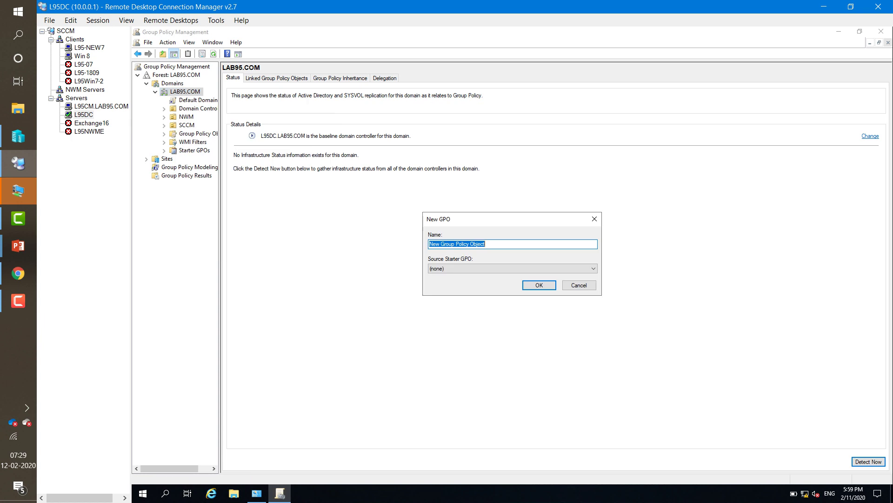
text(Firewall RUles -)
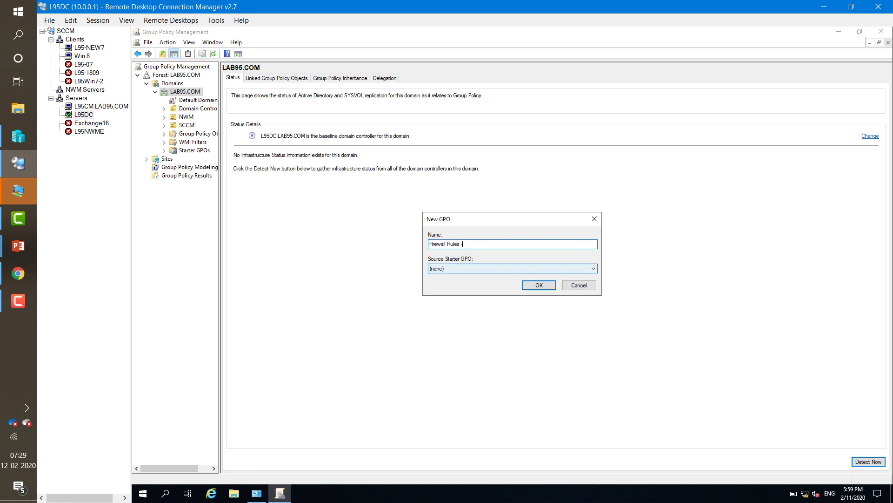
text( SCCM CLient)
click(538, 285)
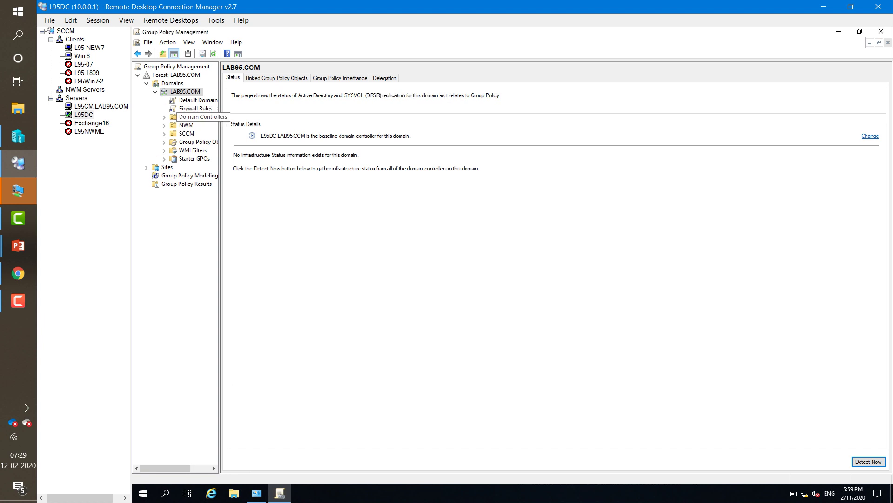
Widen the console tree to show full names and open the Firewall Rules - SCCM CLient GPO for editing in a maximized editor
click(197, 109)
key(Return)
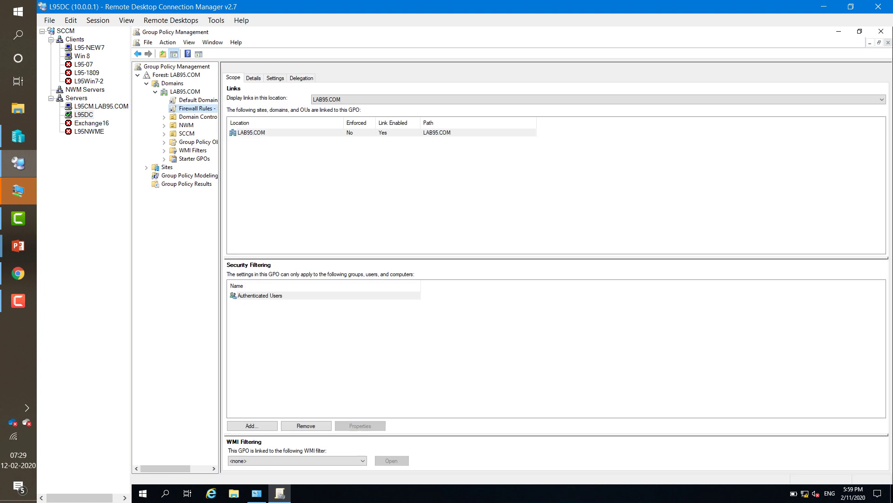
drag(219, 266, 308, 265)
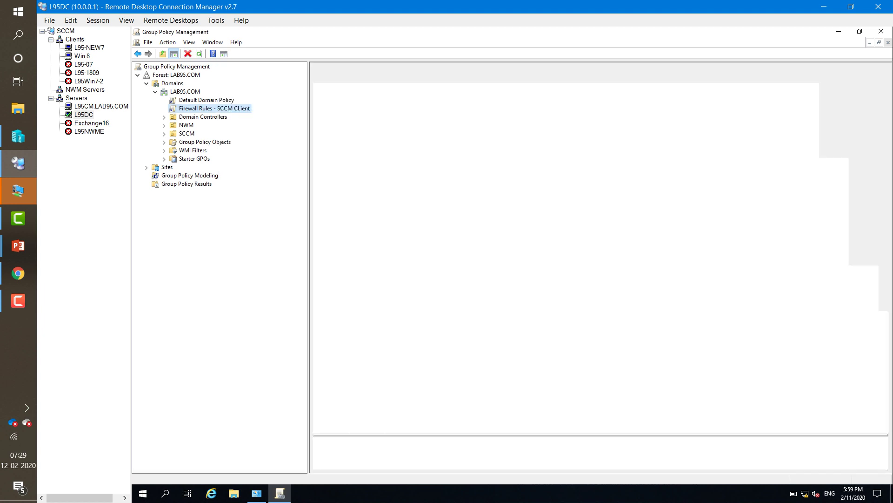
right_click(201, 108)
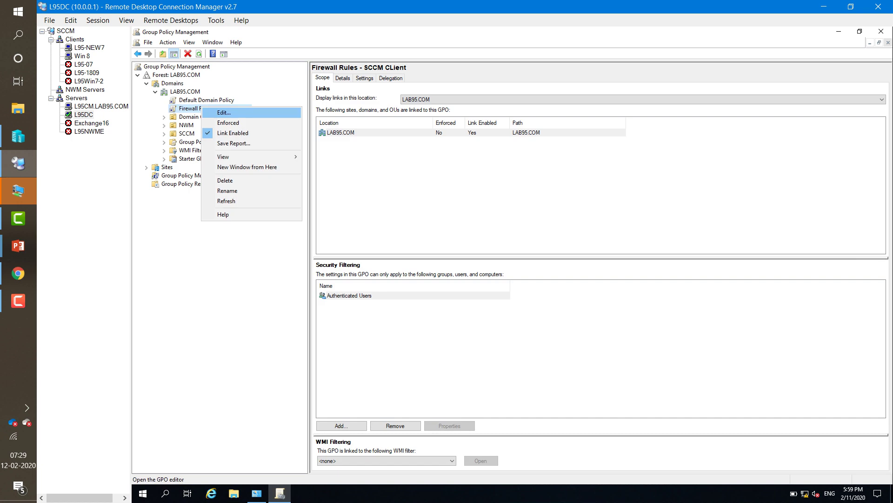
click(224, 112)
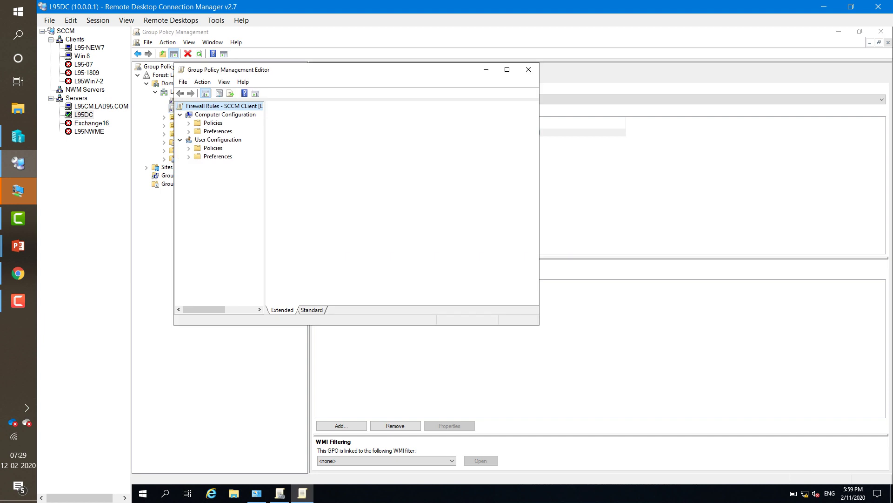
key(super+Up)
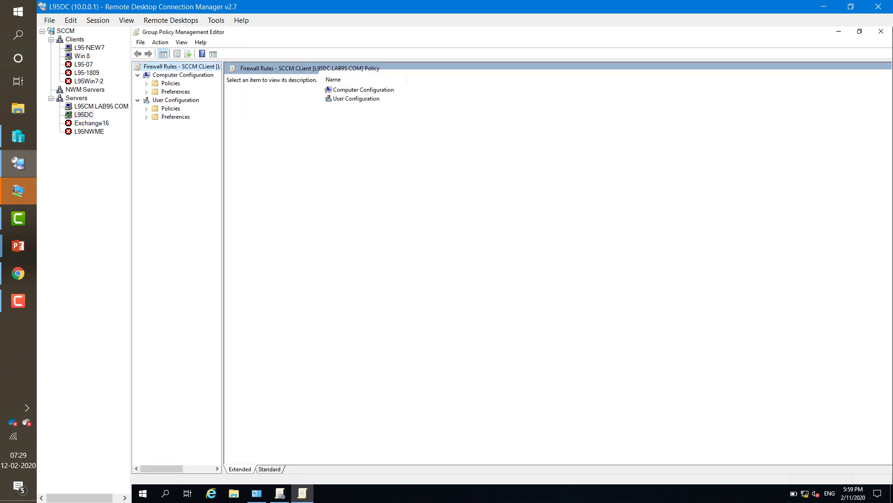
Show the Inbound Rules of Windows Defender Firewall with Advanced Security in the GPO's computer policies, under Windows Settings and Security Settings
click(146, 83)
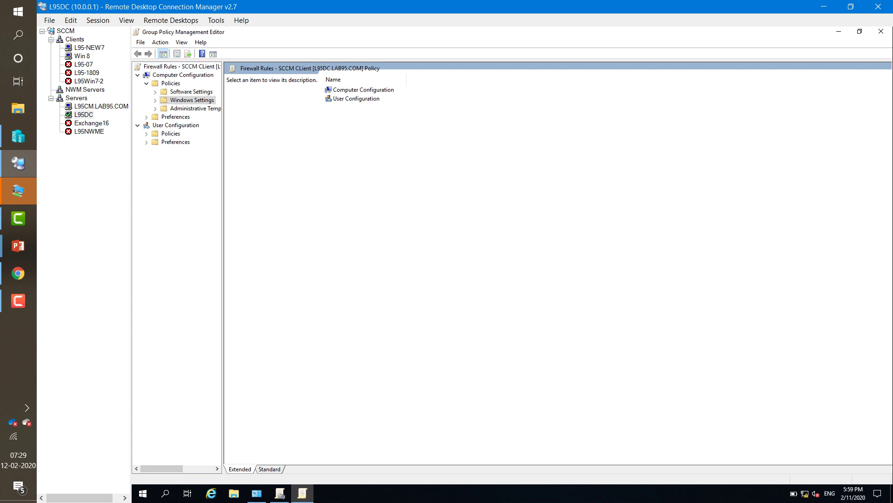
double_click(191, 99)
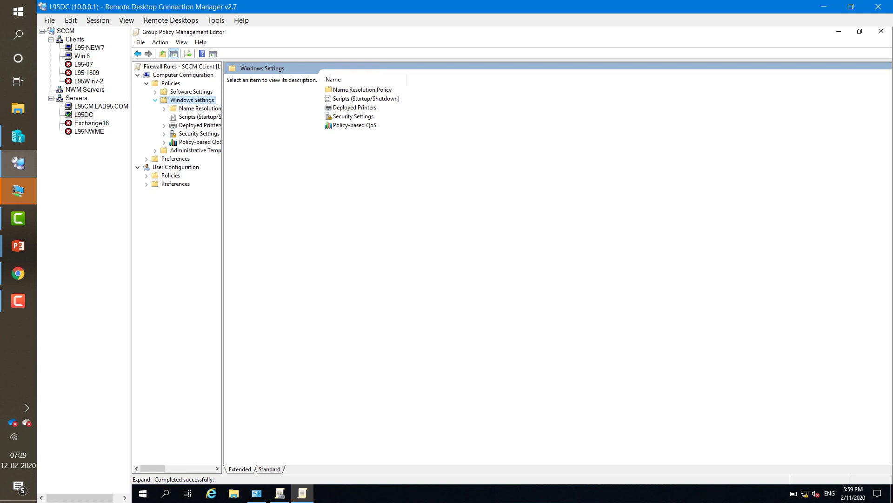
drag(223, 268, 322, 267)
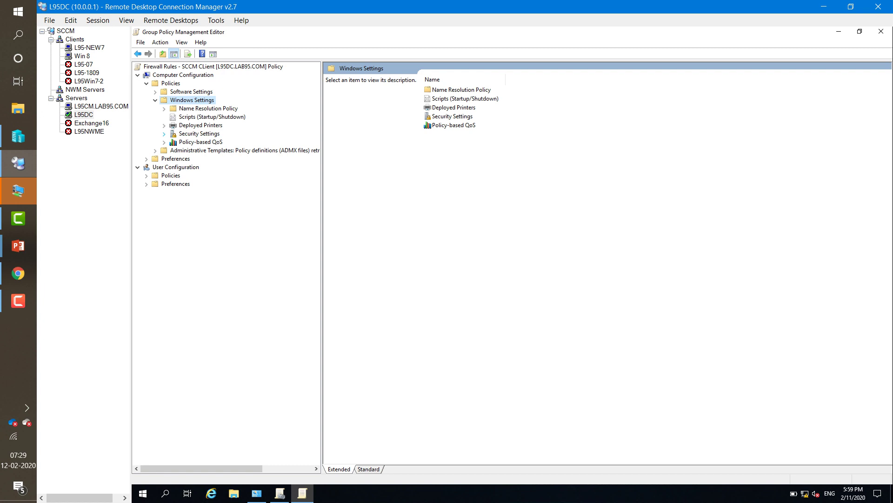
click(164, 133)
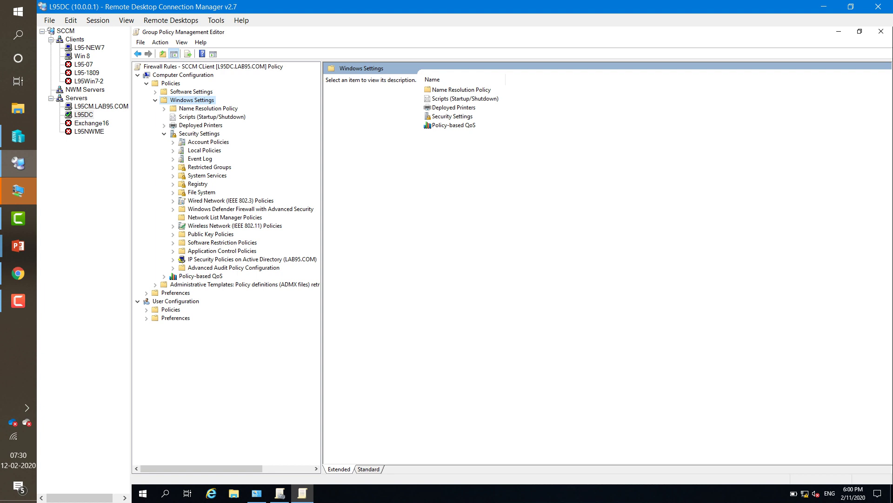
click(250, 209)
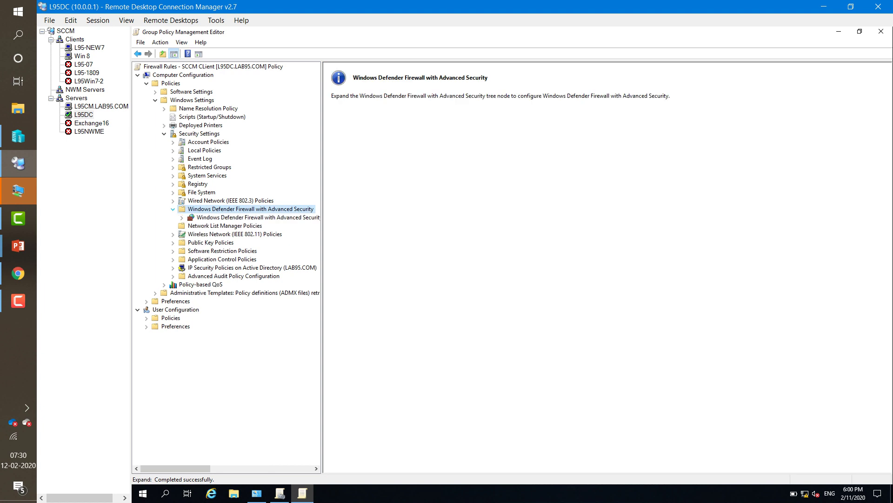
click(181, 217)
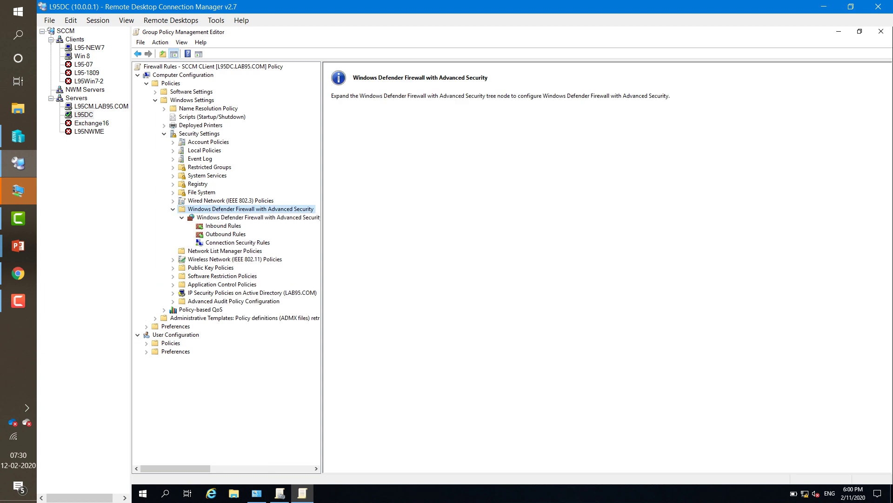
click(223, 225)
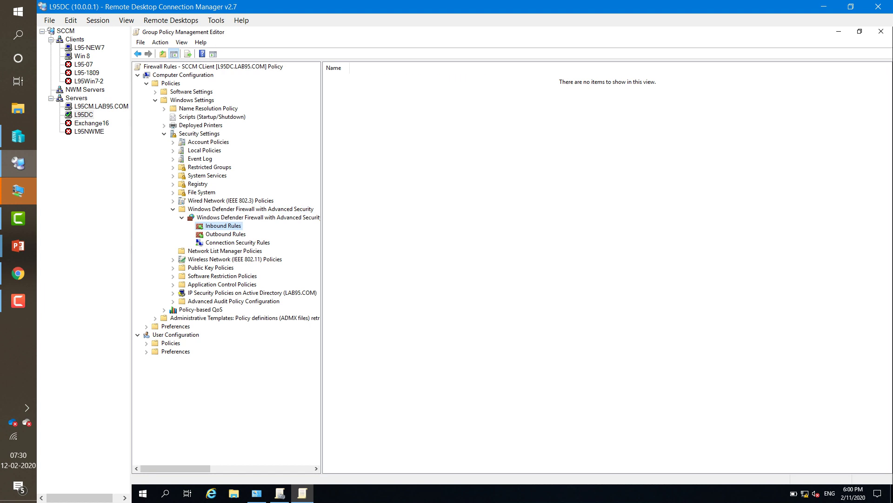
click(223, 226)
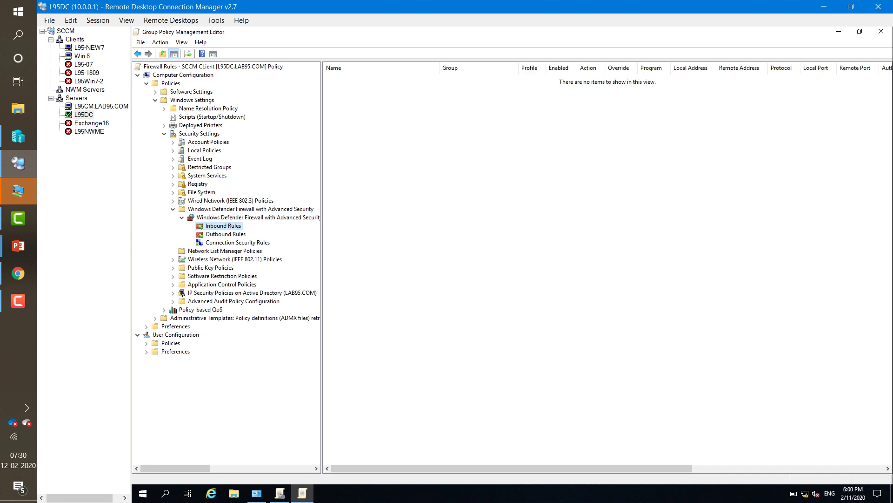
Review the firewall exceptions listed in the PowerPoint slide show, advancing past the Ports slide, and return to the L95DC policy editor
mouse_move(19, 245)
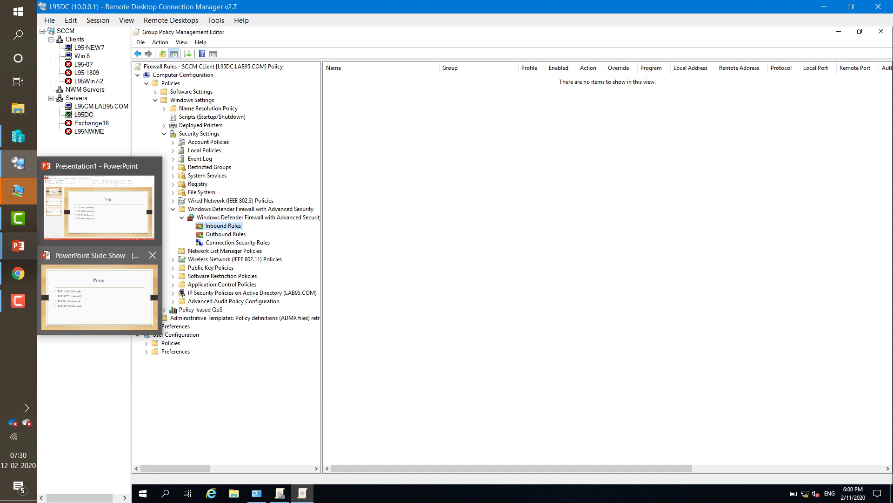
click(99, 296)
key(Right)
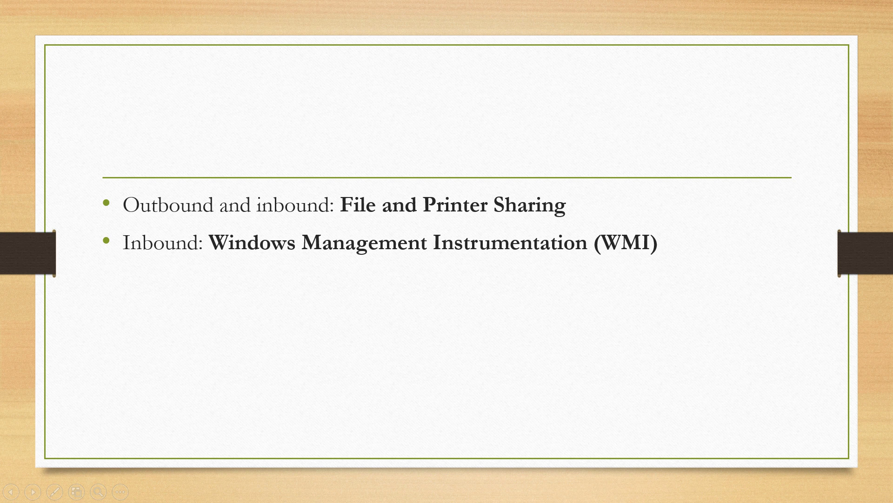
key(alt+Tab)
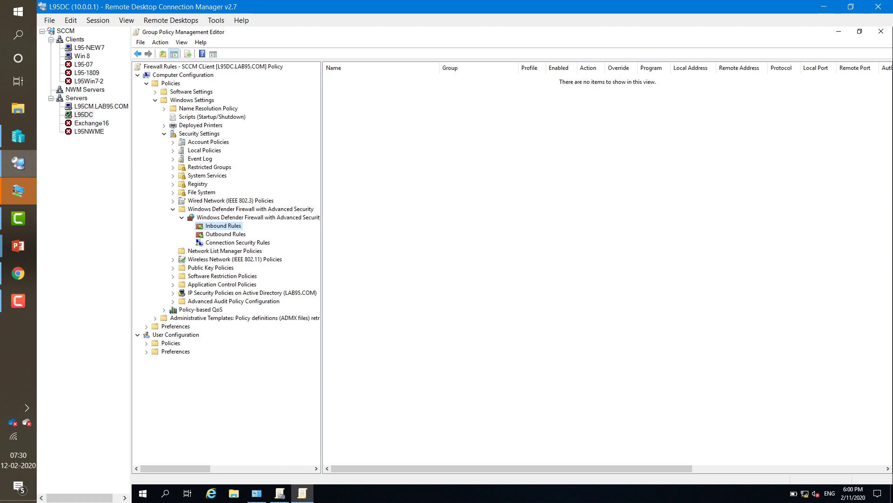
Create inbound firewall rules from the predefined File and Printer Sharing group, keeping all its rules and allowing the connection
right_click(208, 225)
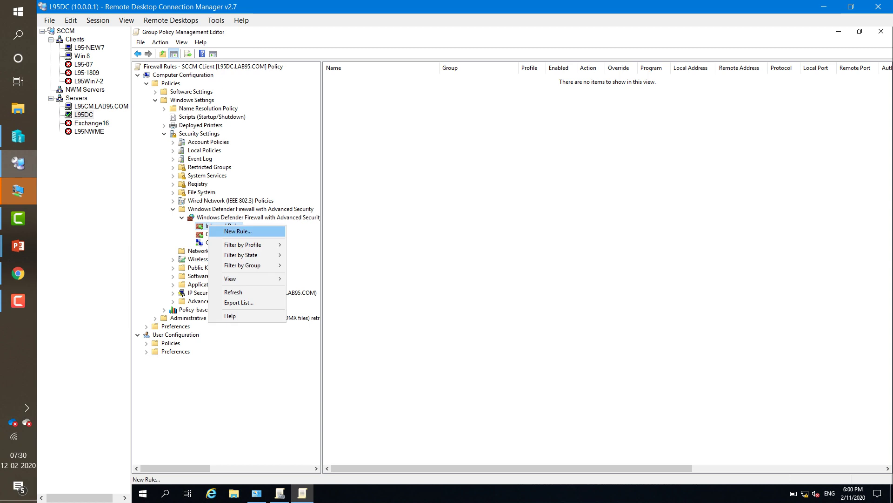
click(238, 231)
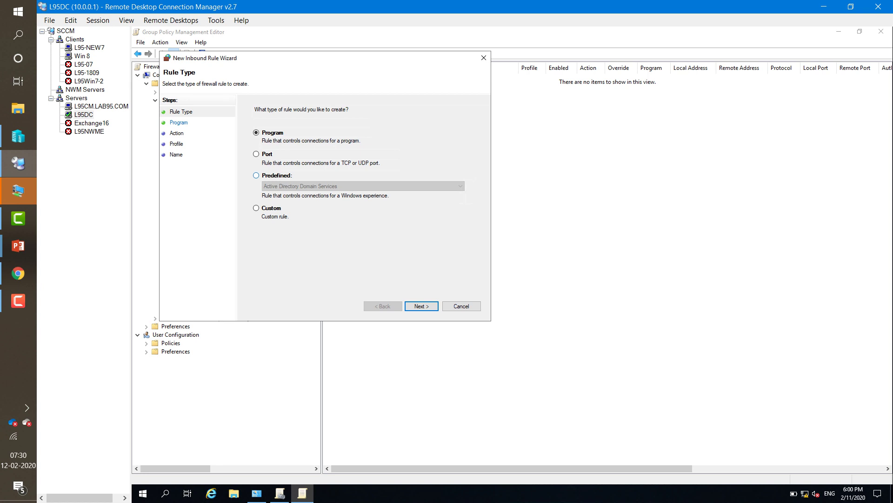
click(256, 175)
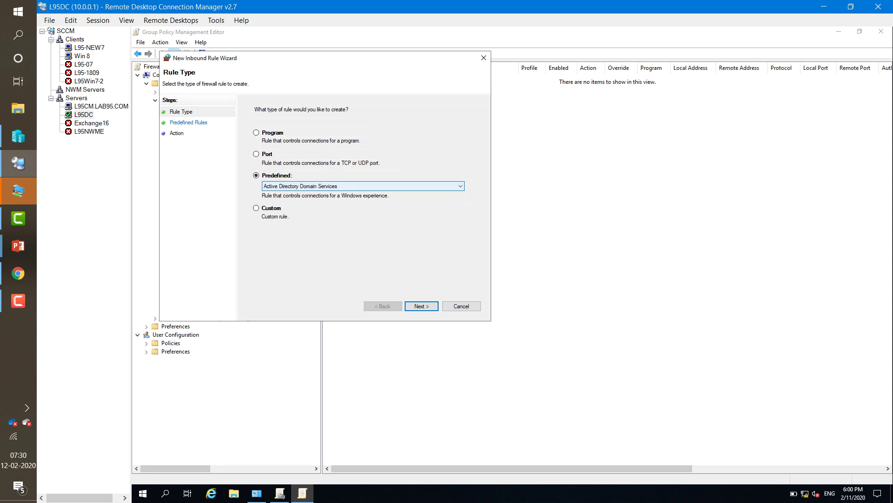
click(363, 186)
key(f)
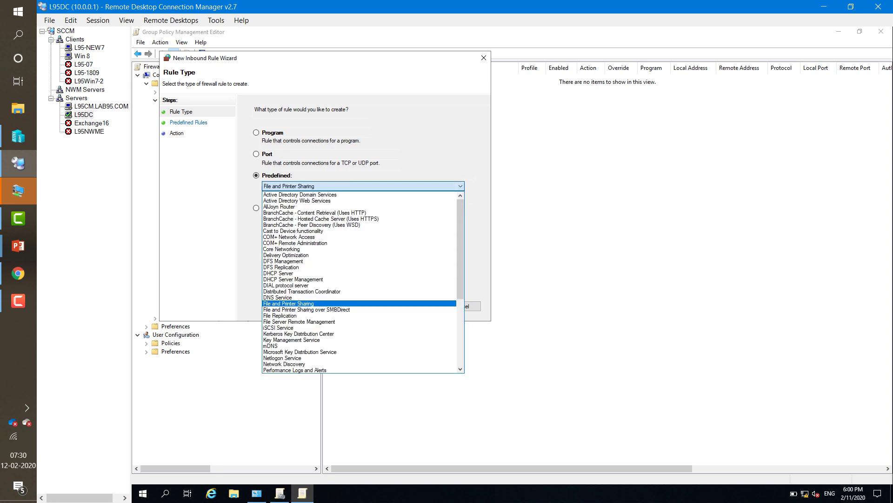
key(Return)
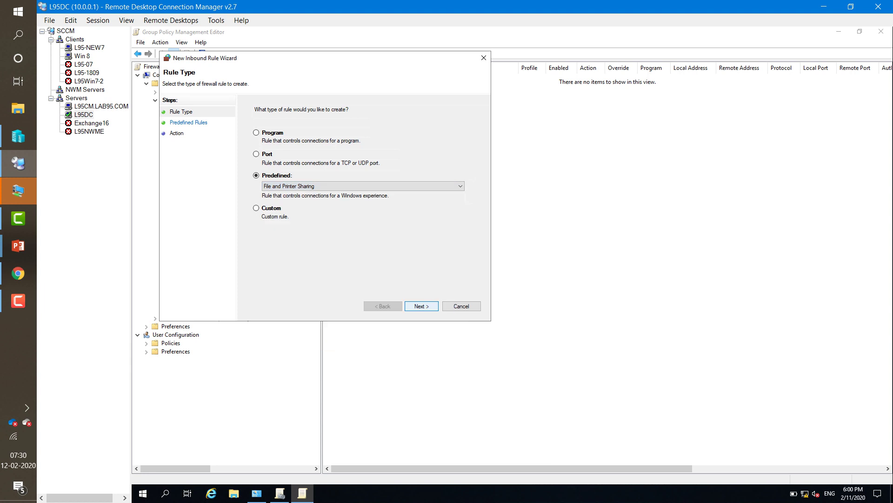
key(Return)
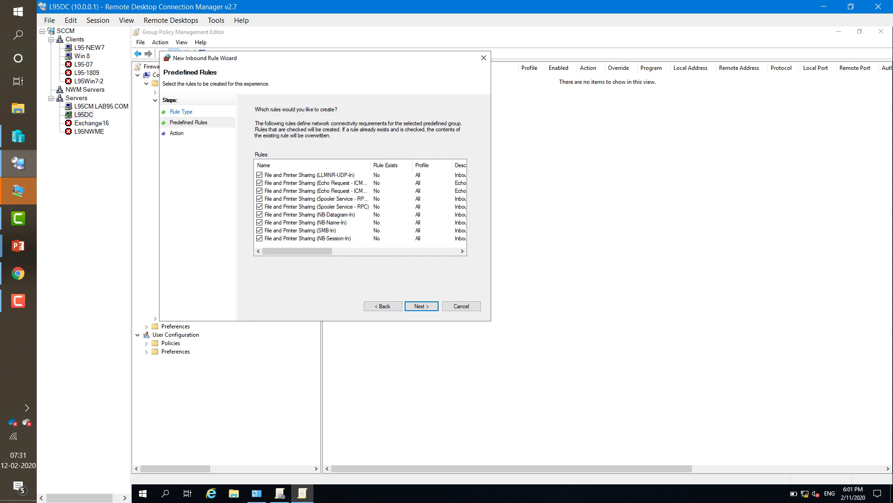
key(Return)
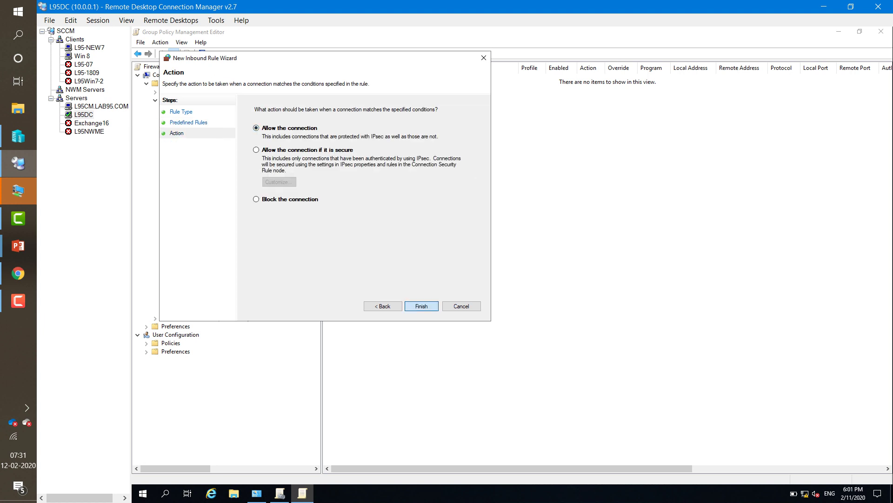
click(422, 306)
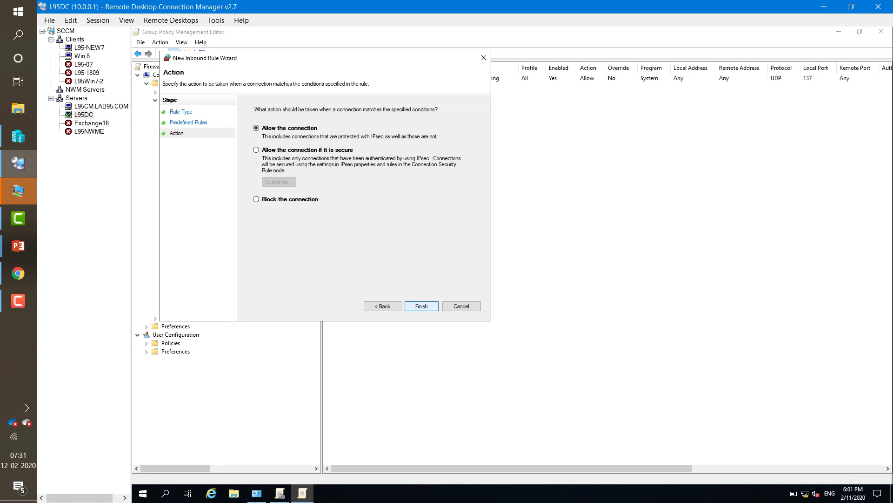
key(ctrl+a)
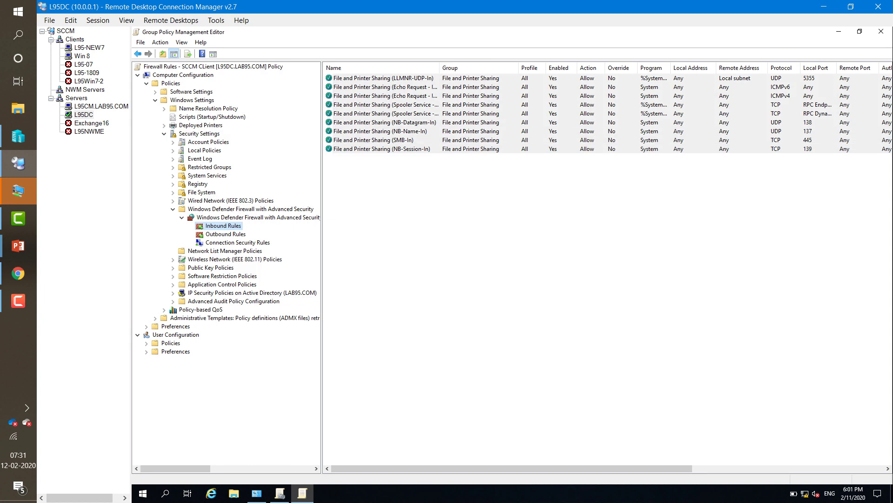
Create outbound firewall rules from the predefined File and Printer Sharing group, keeping all its rules and allowing the connection
click(225, 234)
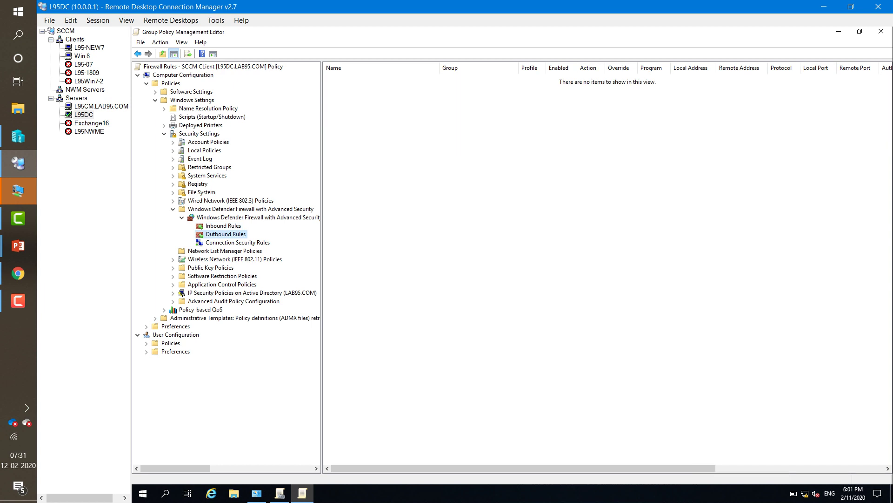
right_click(225, 235)
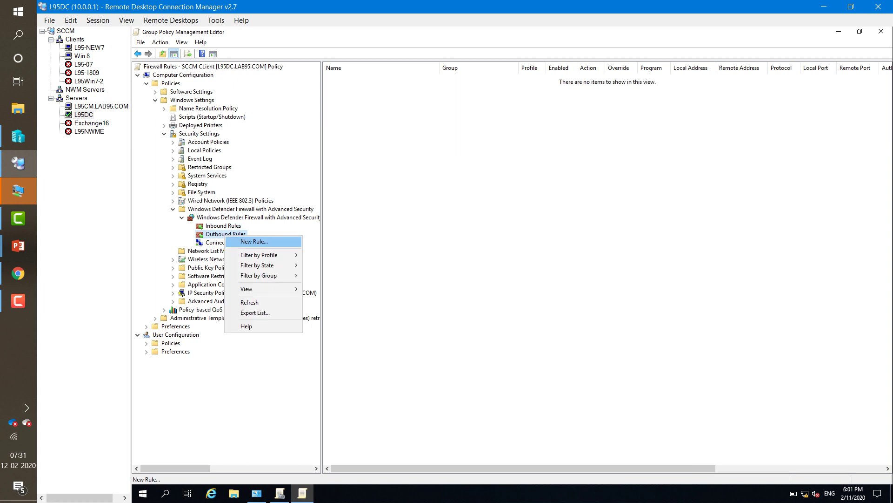
click(254, 241)
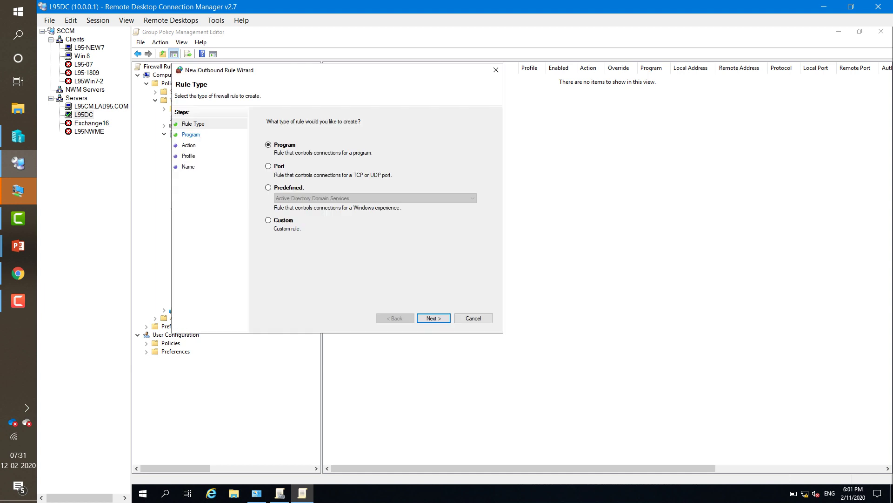
click(268, 187)
click(374, 197)
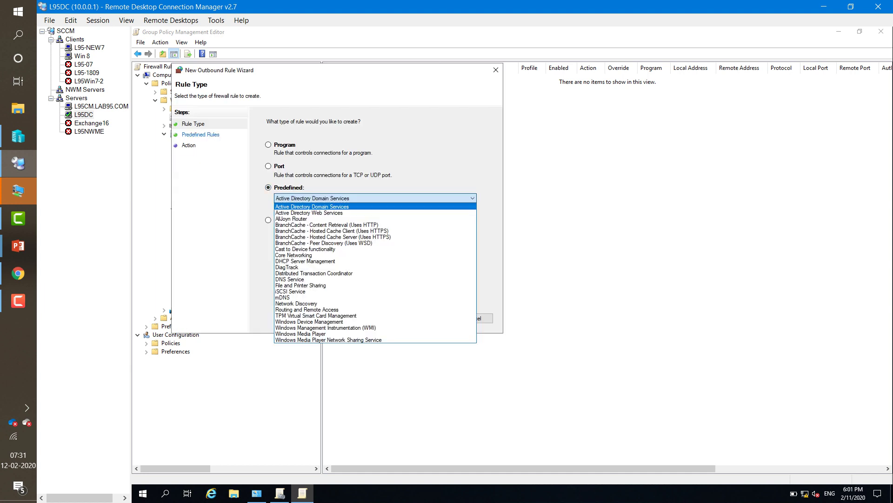
click(300, 285)
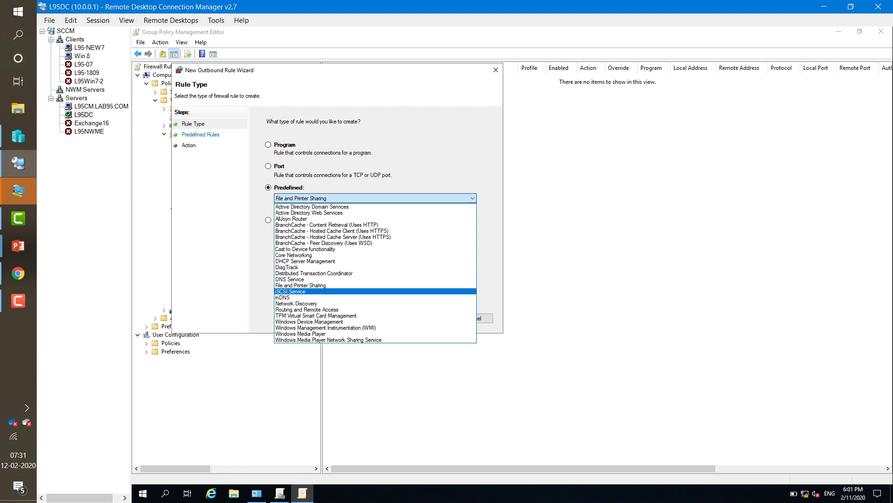
key(Escape)
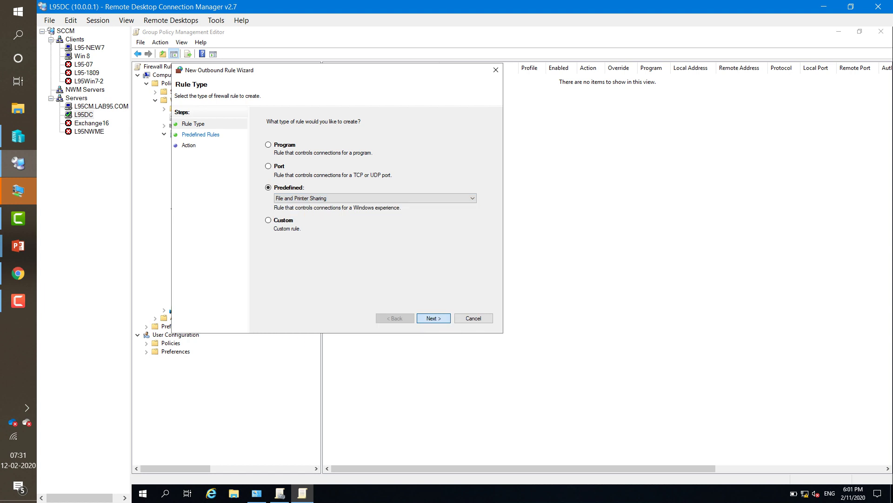
click(433, 318)
click(433, 318)
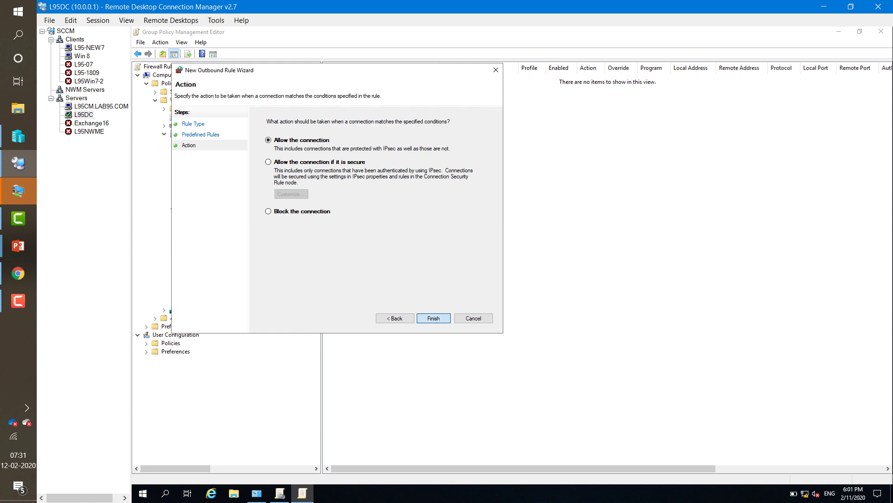
click(433, 317)
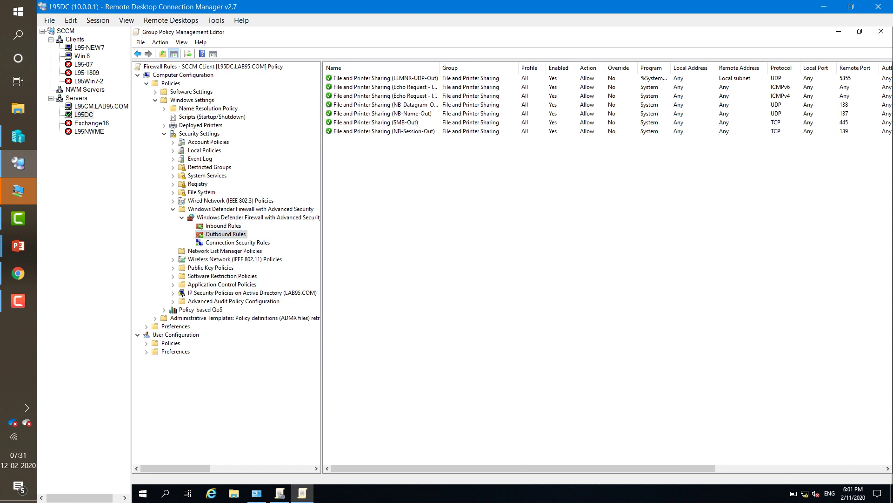
click(223, 226)
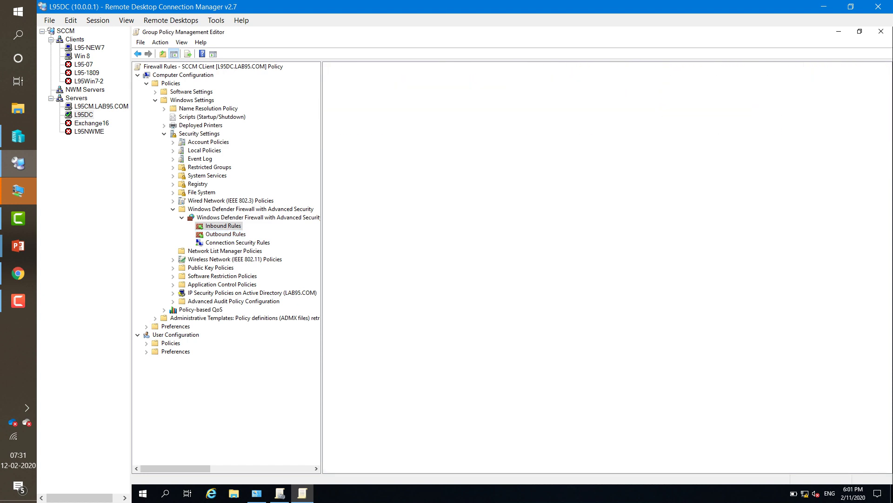
click(226, 234)
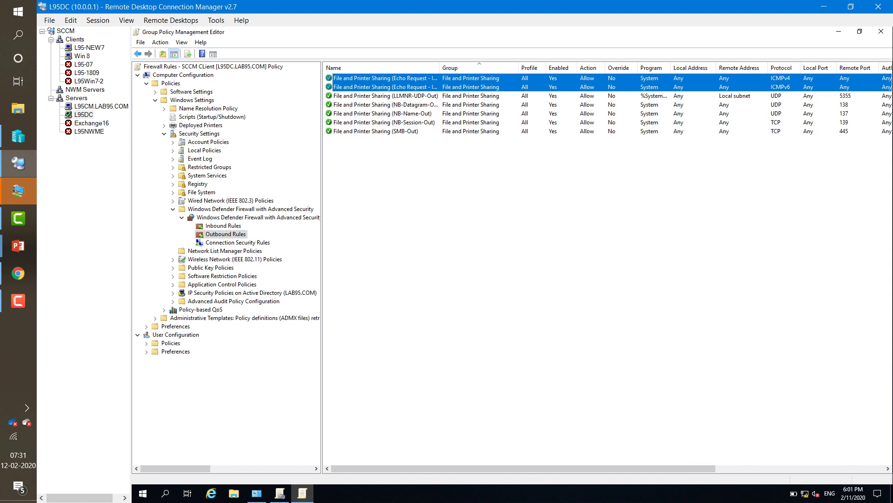
Start a new inbound rule based on the predefined Windows Management Instrumentation (WMI) group
click(224, 226)
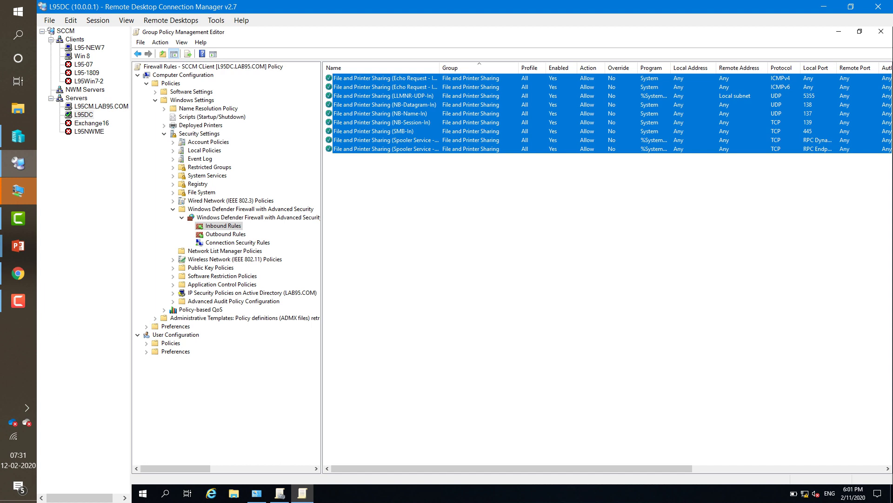
right_click(231, 226)
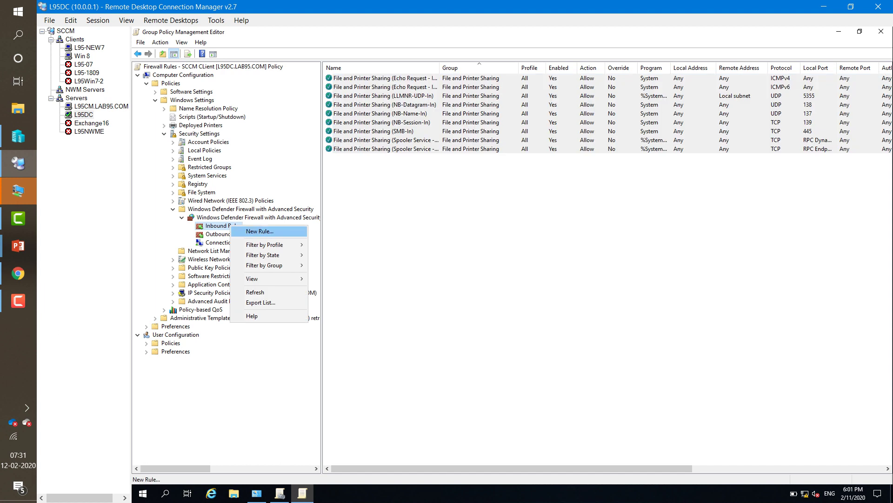
click(259, 231)
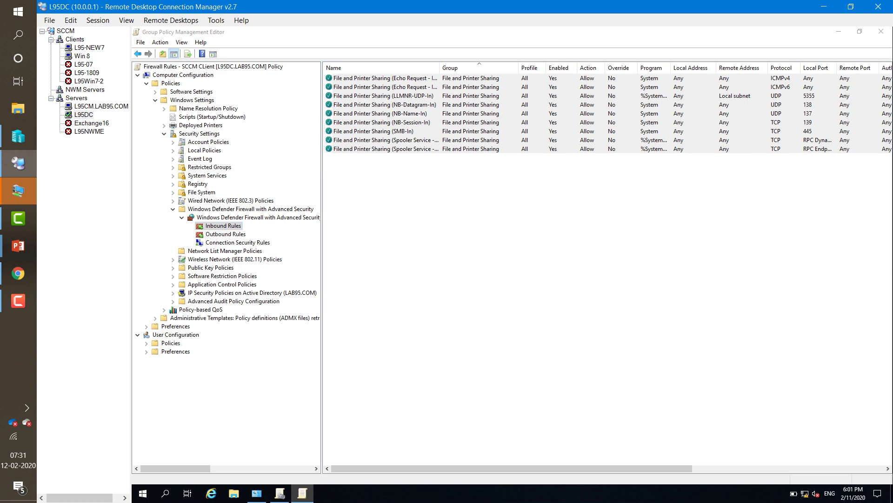
click(280, 200)
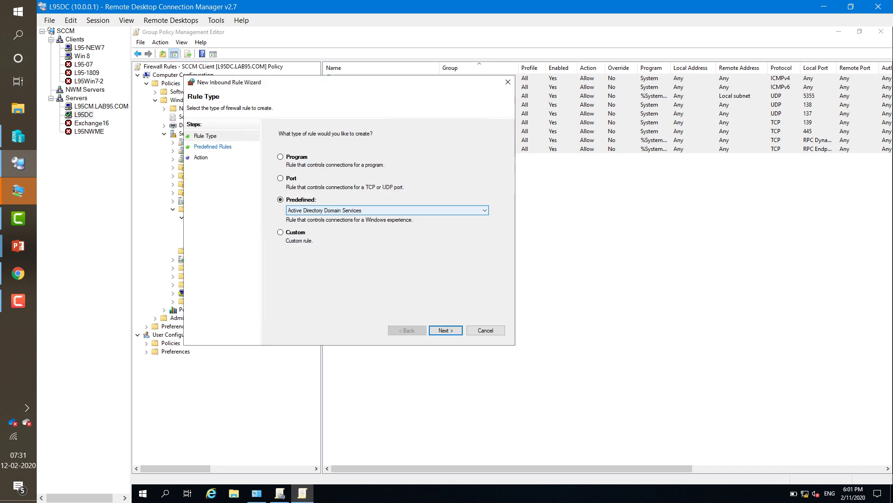
click(387, 210)
key(w)
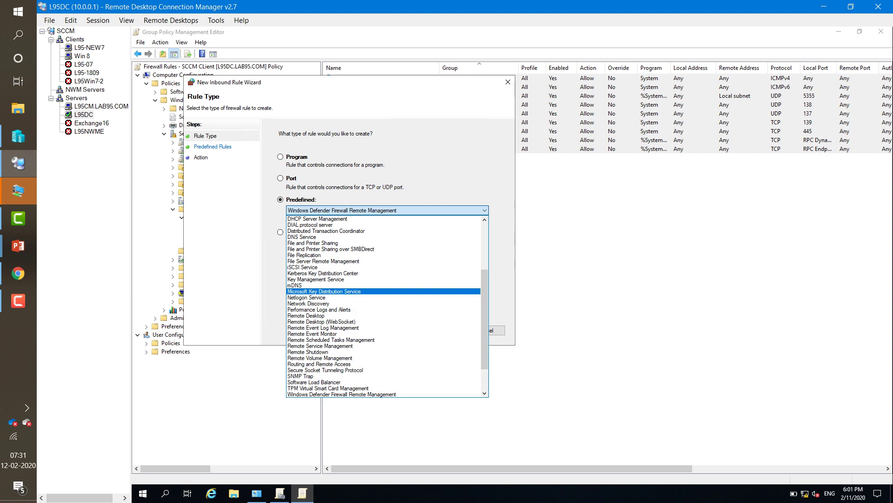
scroll(337, 364, down, 2)
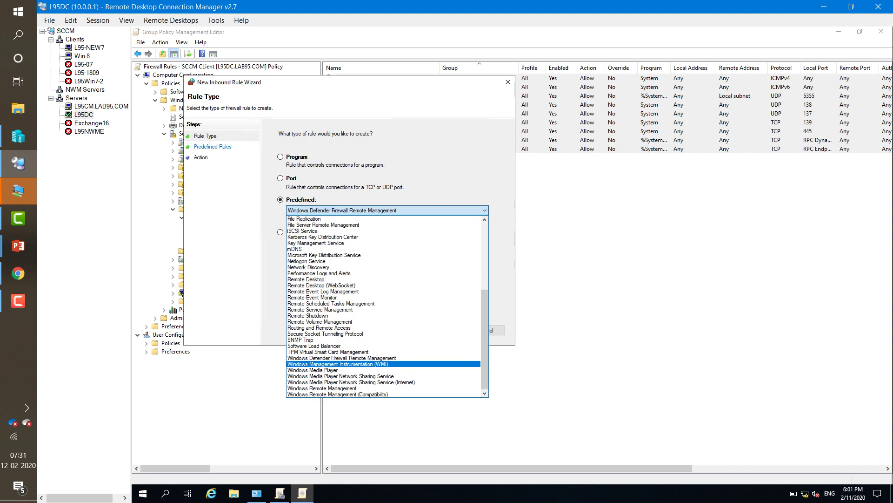
click(337, 363)
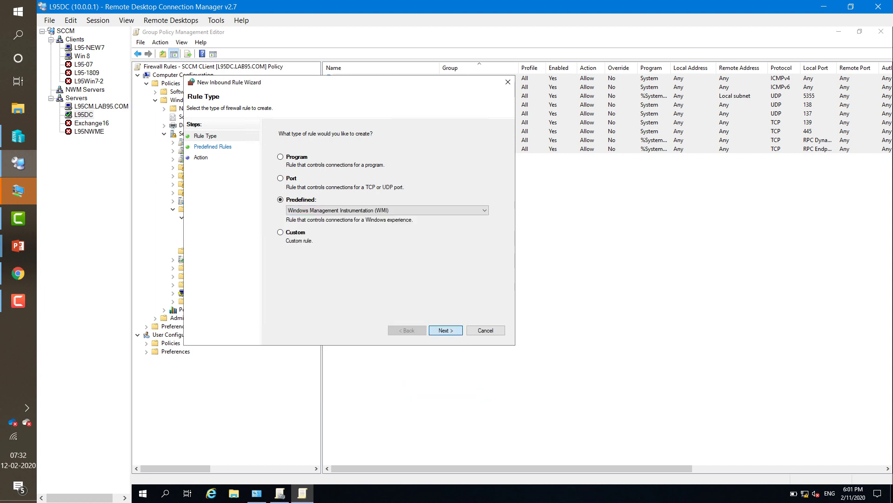
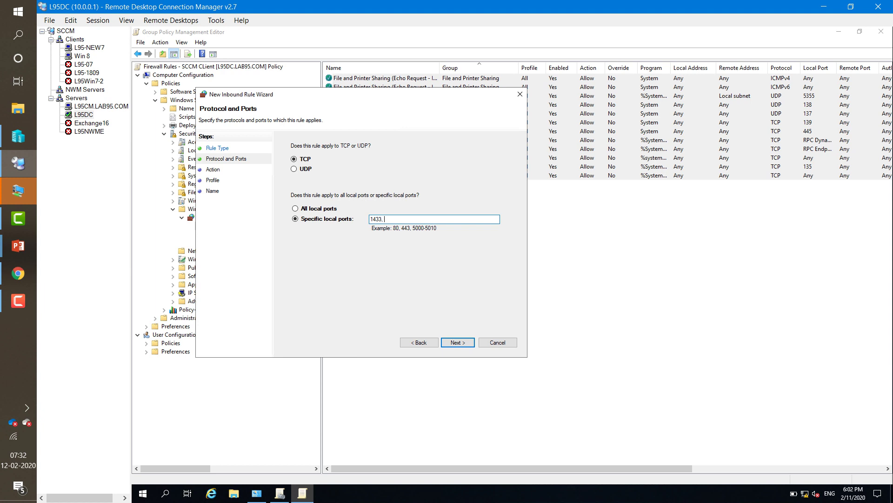
Add port 4022 to the inbound TCP rule's specific local ports, allow the connection on all profiles, and name the rule TCP 1433 and 4022
text(4022)
click(458, 342)
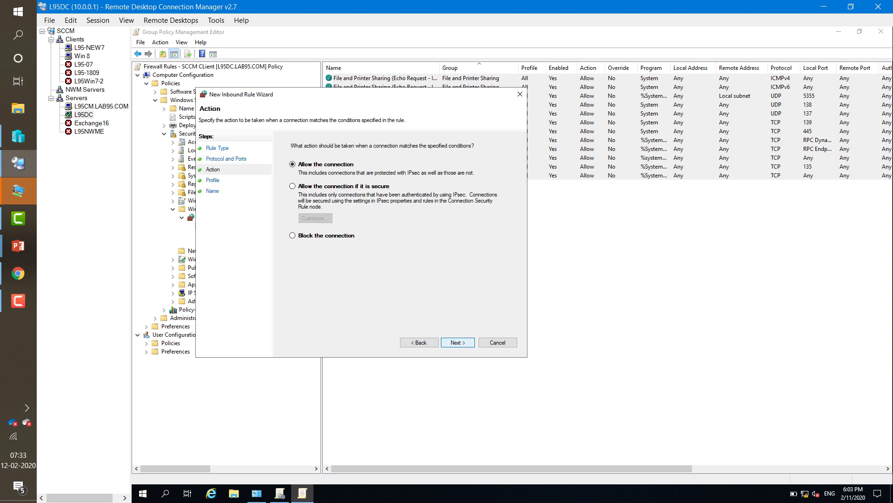
key(Return)
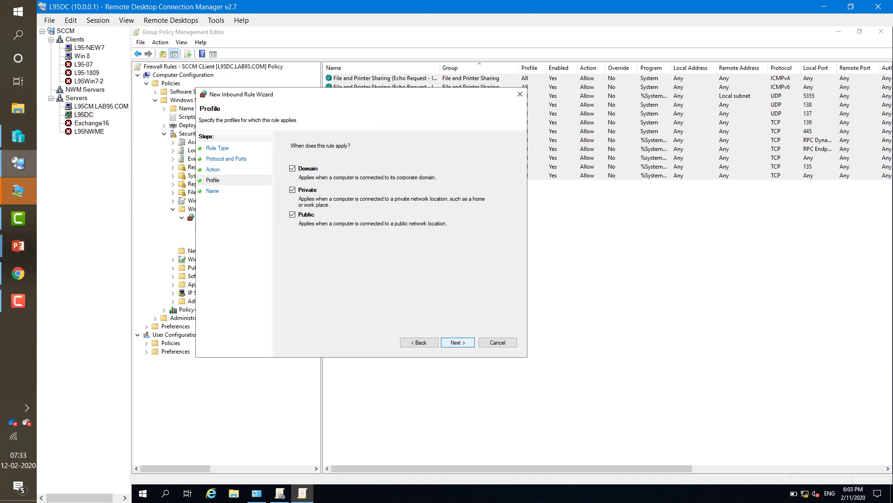
key(Return)
text(TCP 1433 and 4022)
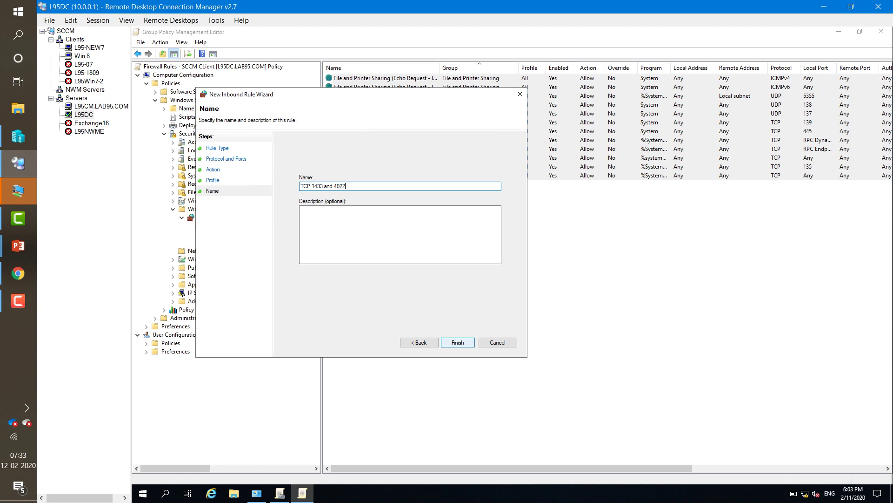
click(457, 342)
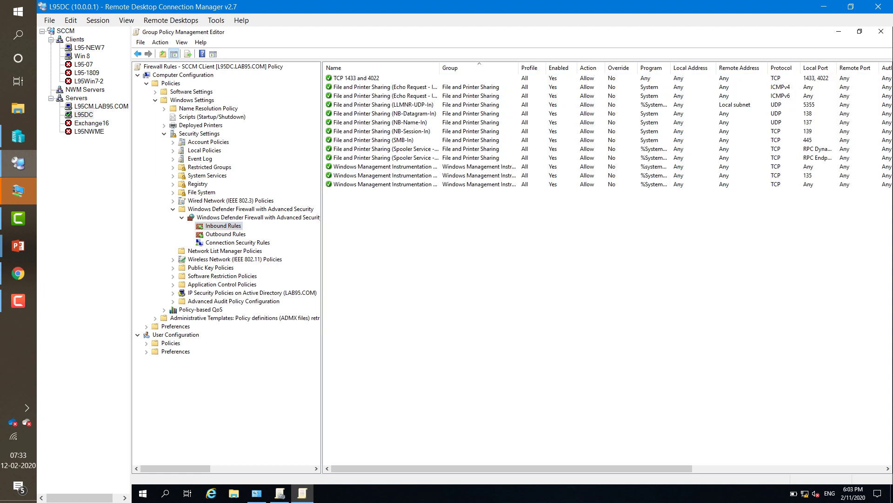
Create an outbound port rule allowing TCP remote ports 80, 443 on all profiles, and name it TCP 80 and 443
click(225, 234)
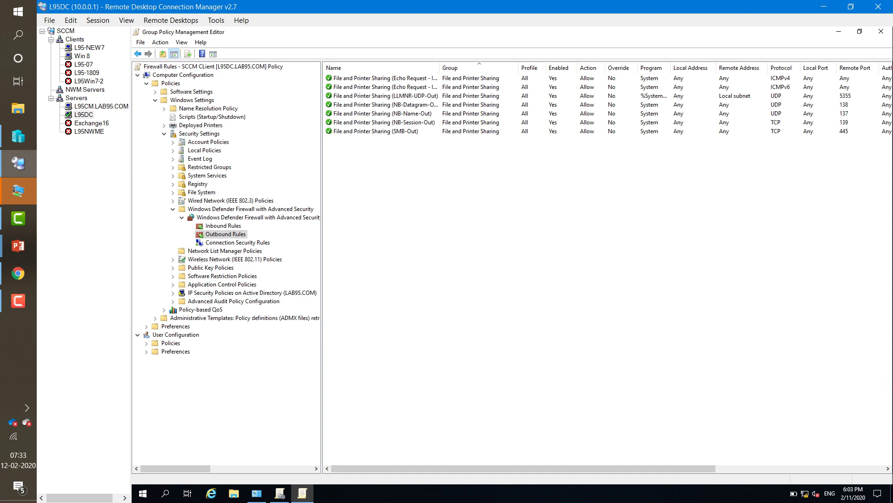
right_click(224, 234)
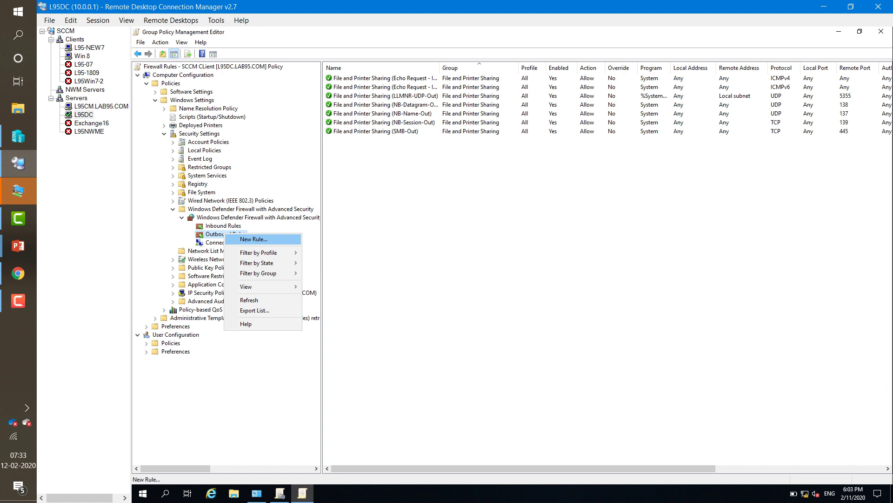
click(263, 238)
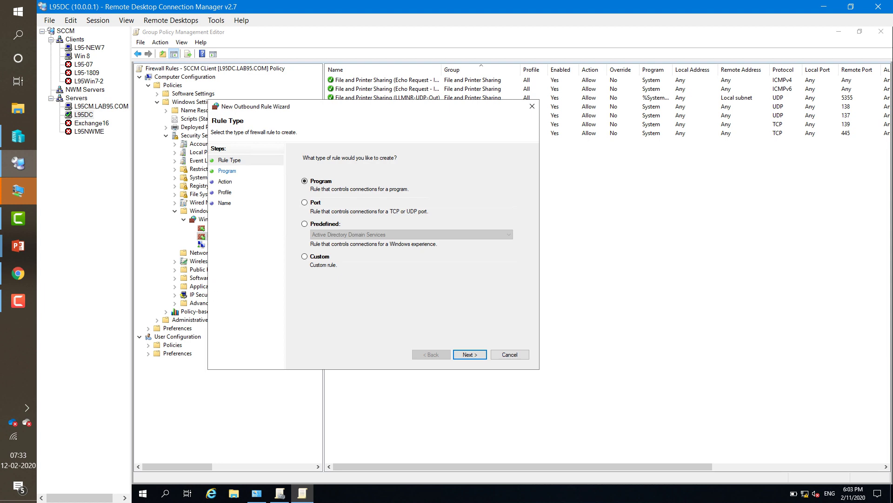
click(304, 202)
key(Return)
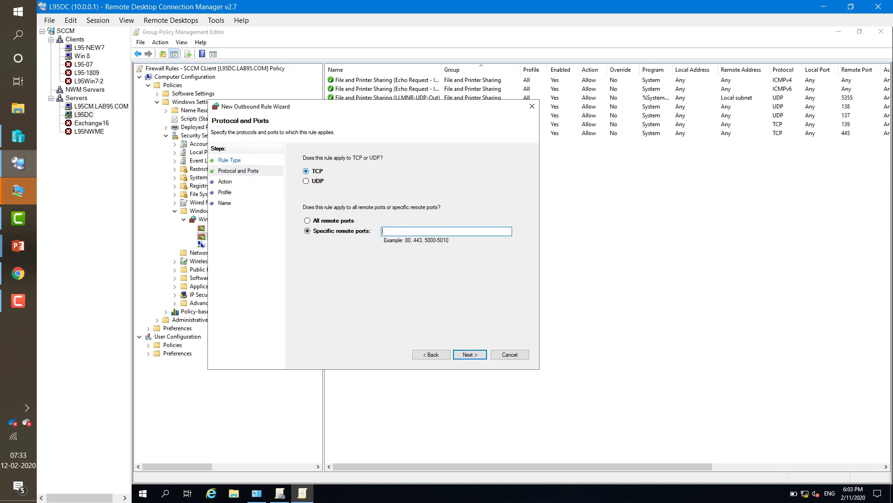
text(80, 443)
key(Return)
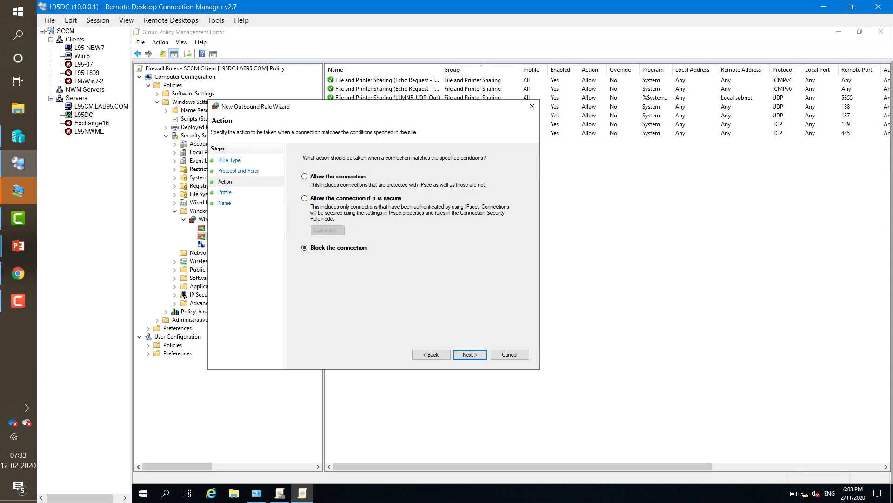
key(Return)
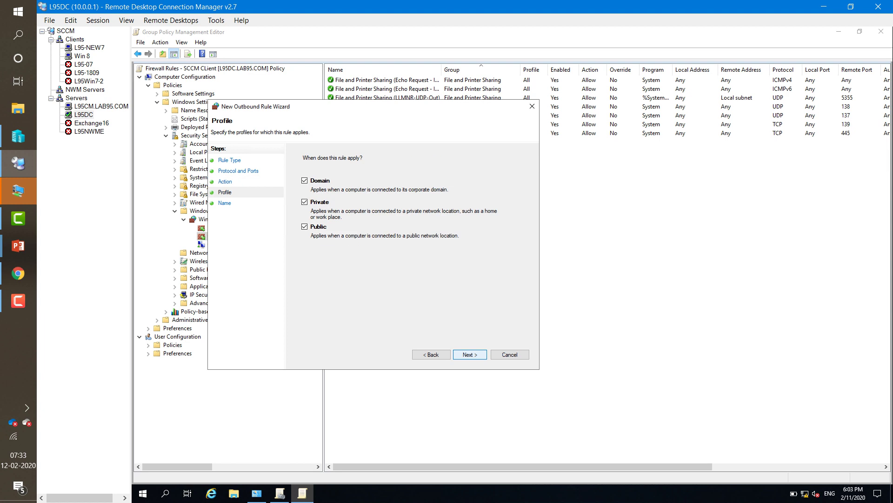
key(Return)
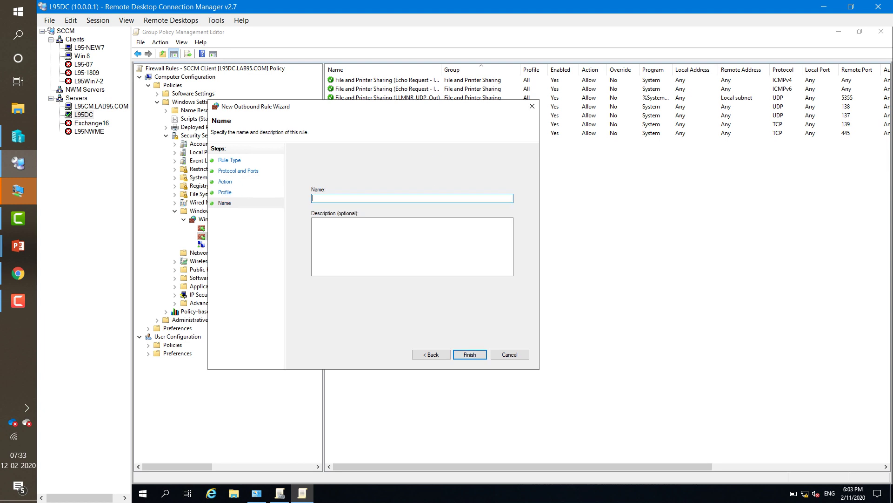
text(TCP 80 and 443)
key(Return)
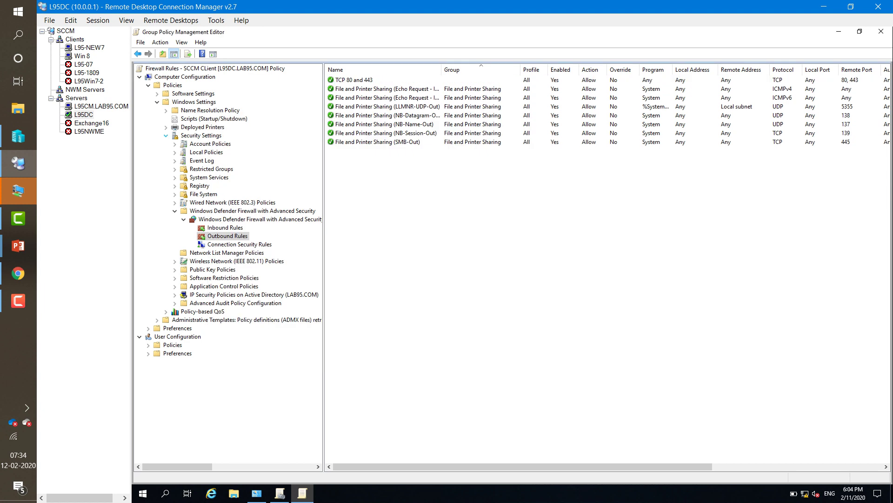
Collapse the Security Settings and Windows Settings nodes of the firewall policy and close the Group Policy Management Editor
click(165, 136)
click(157, 102)
key(Left)
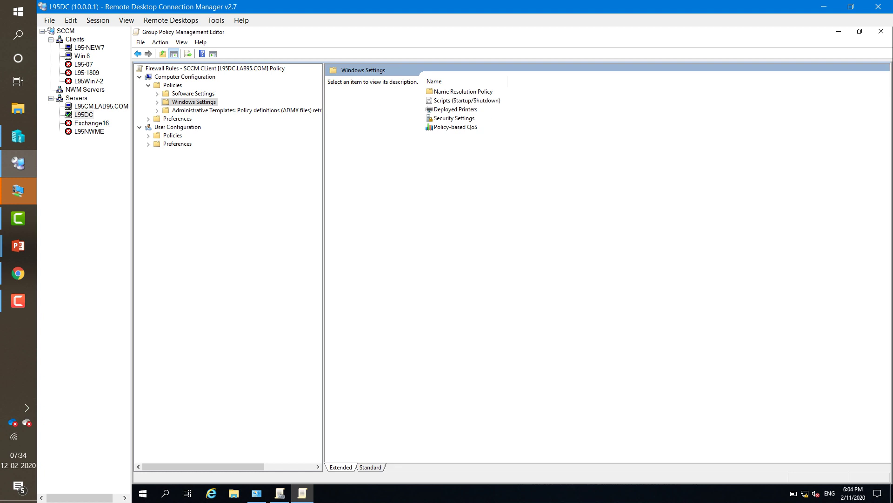
click(881, 31)
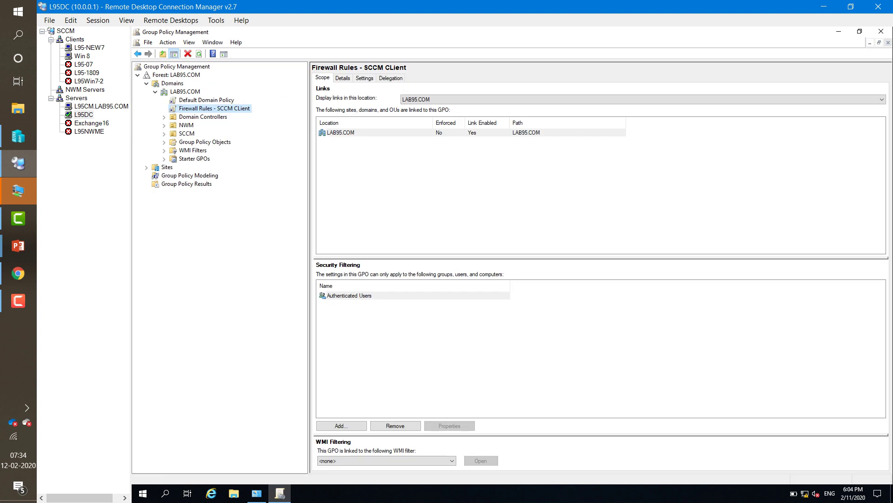
Check the link options of Firewall Rules - SCCM CLient under LAB95.COM, and close Group Policy Management and Administrative Tools
click(185, 91)
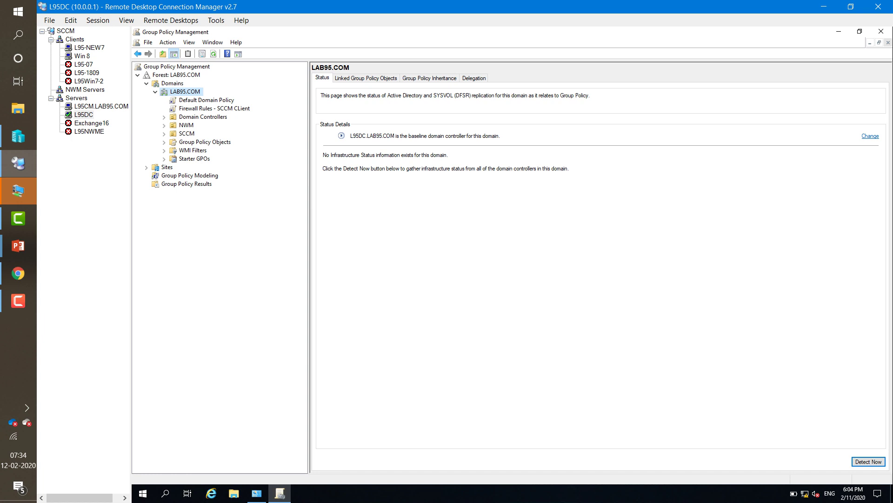
right_click(195, 108)
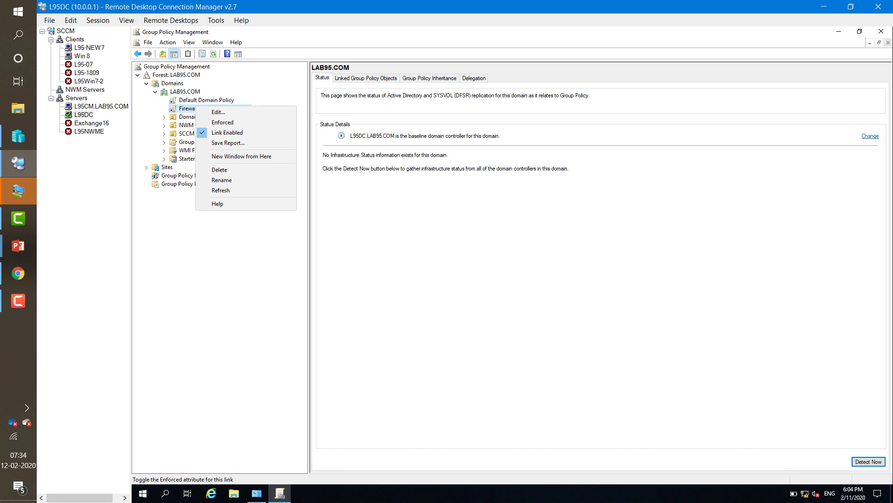
click(206, 100)
key(Return)
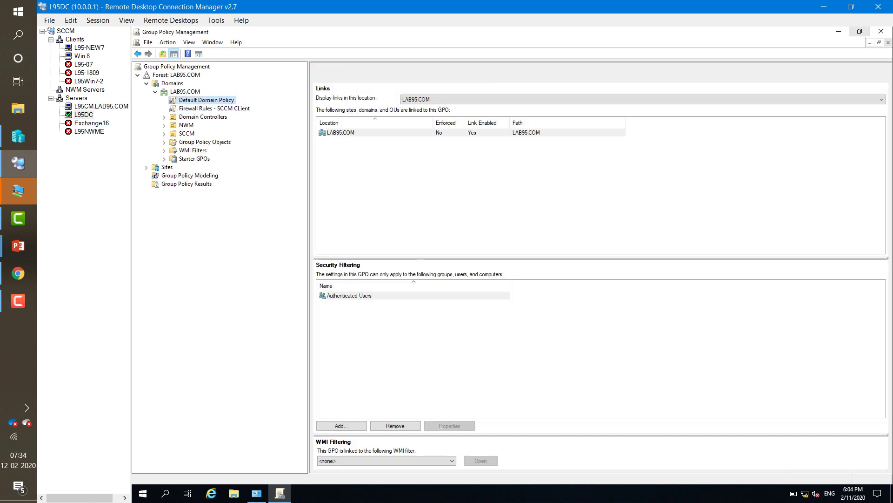
click(881, 31)
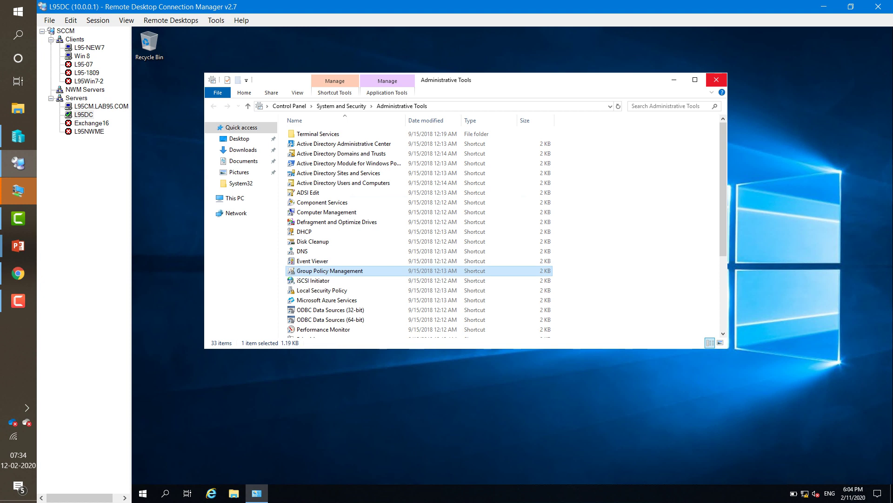
key(alt+F4)
Open a command prompt on the domain controller and force a policy update with gpupdate /force
key(super+r)
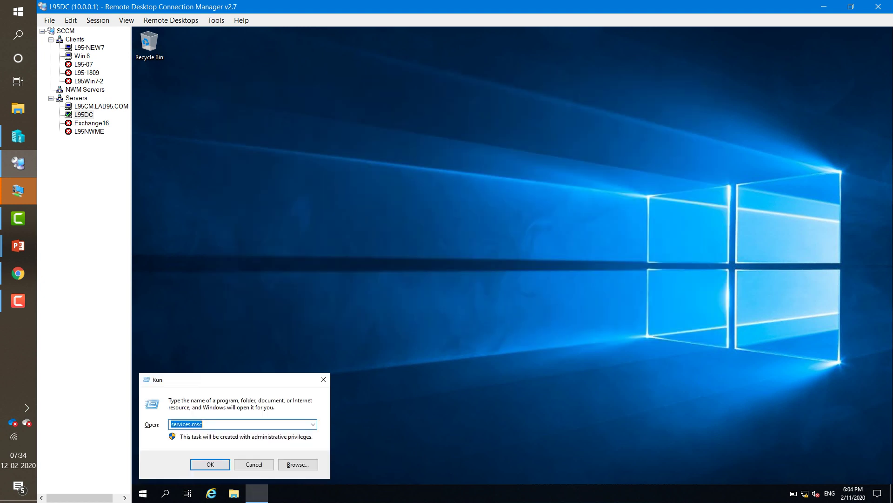
key(Return)
text(gpupdate /force)
key(Return)
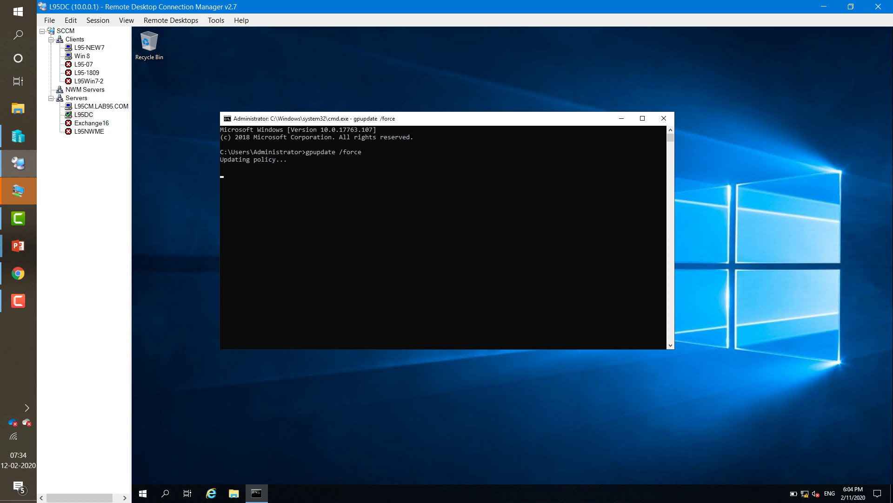
Switch to the Win 8 client, run gpupdate /force in a command prompt, and move its window toward the desktop's center
click(82, 55)
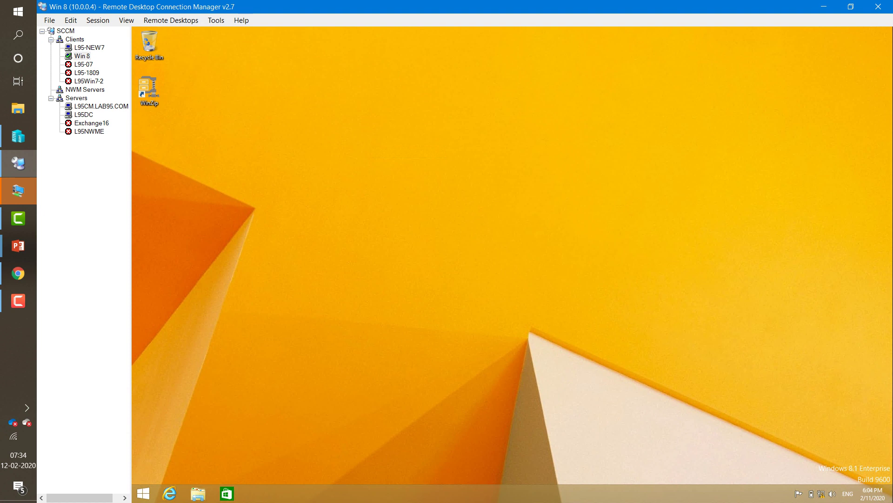
key(super+r)
text(cm)
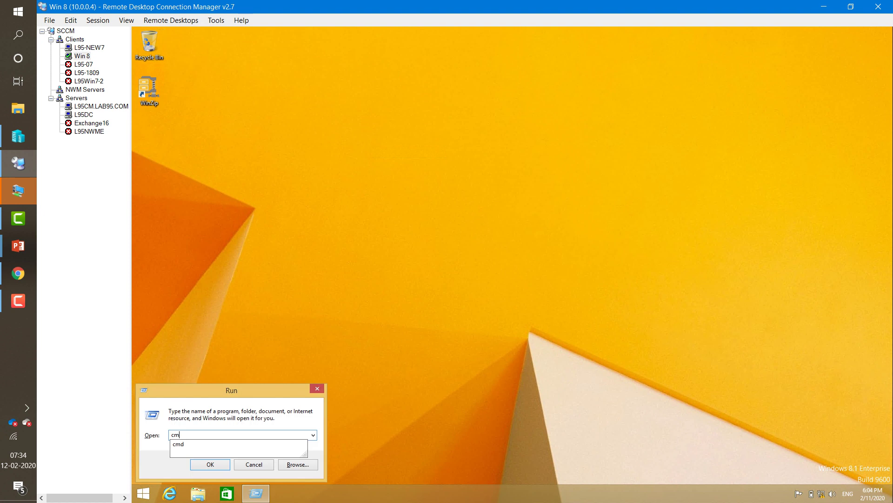
text(d)
key(Return)
text(gpupdate)
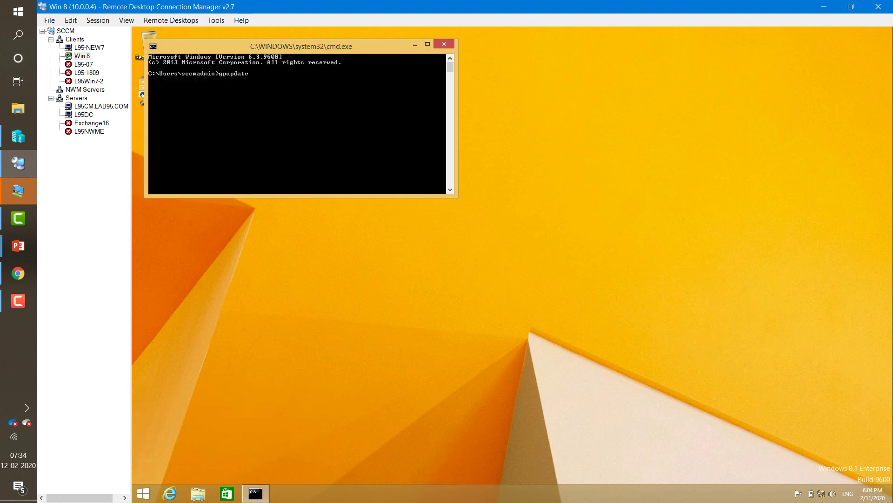
text( /force)
key(Return)
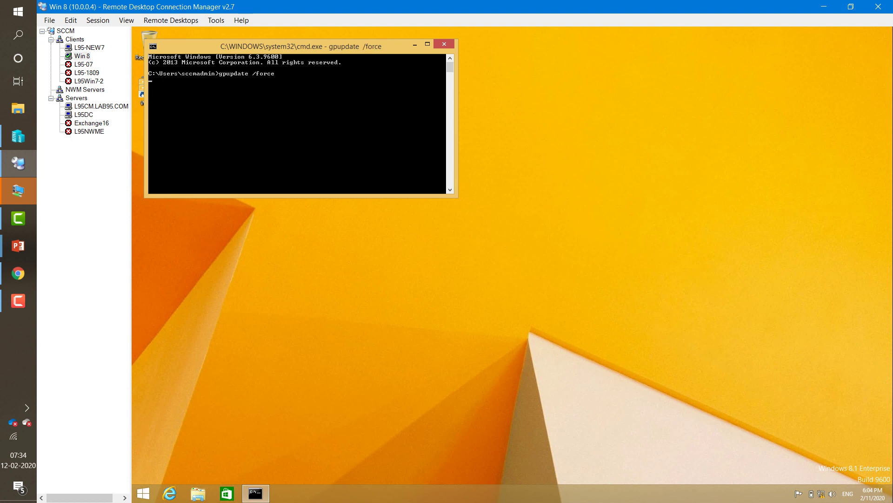
drag(300, 46, 459, 119)
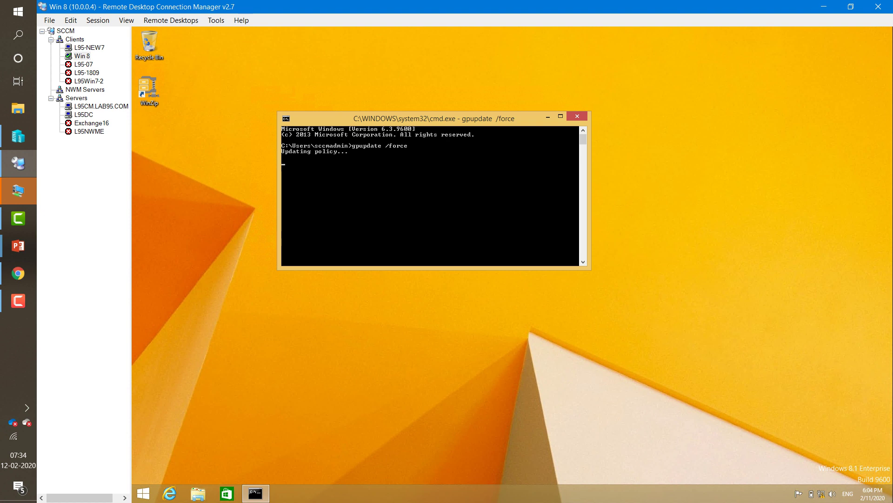
drag(459, 118, 494, 122)
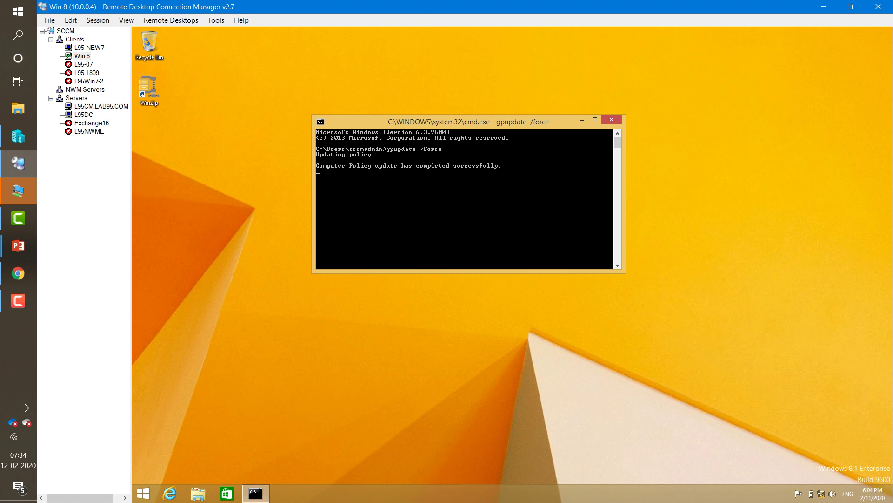
drag(494, 122, 497, 120)
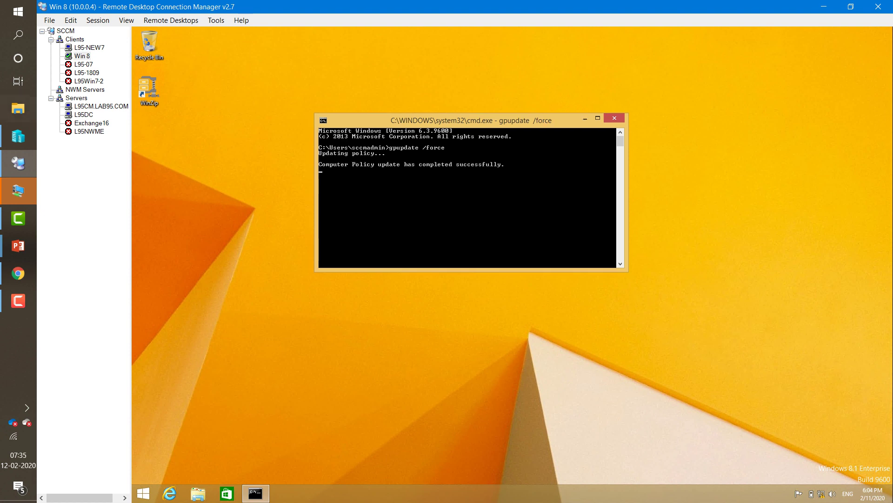
Switch to L95CM.LAB95.COM, select the log entry for the request stored in the Retry queue, and open the ccrretry.box folder under inboxes
click(101, 106)
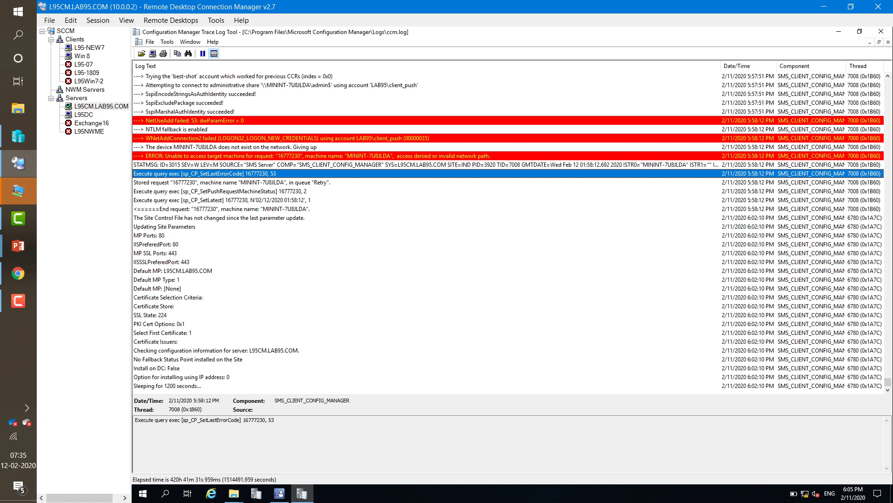
click(232, 182)
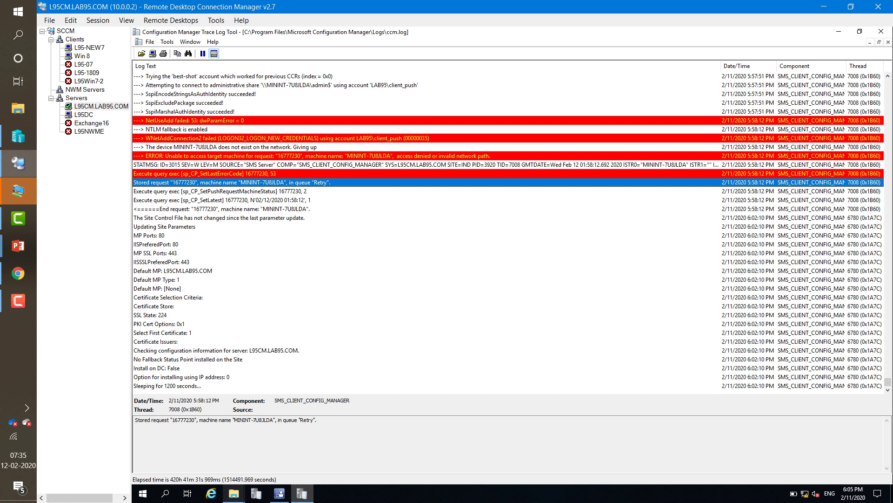
click(234, 493)
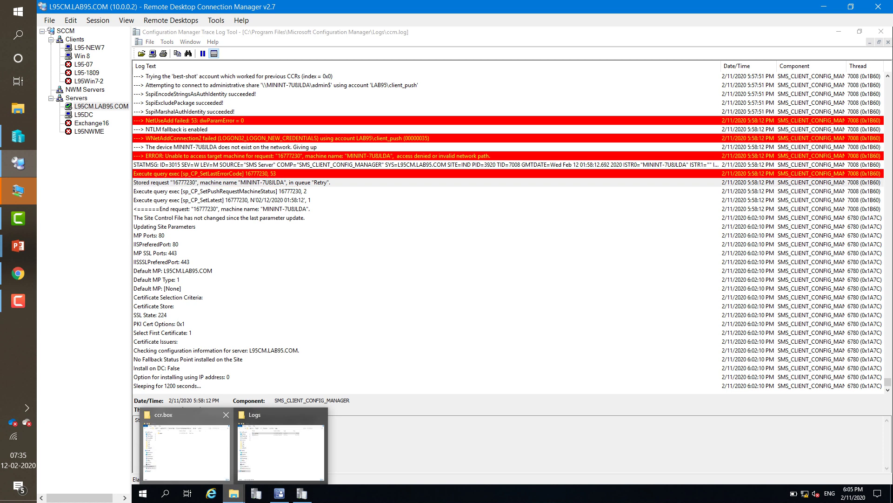
click(186, 447)
click(549, 110)
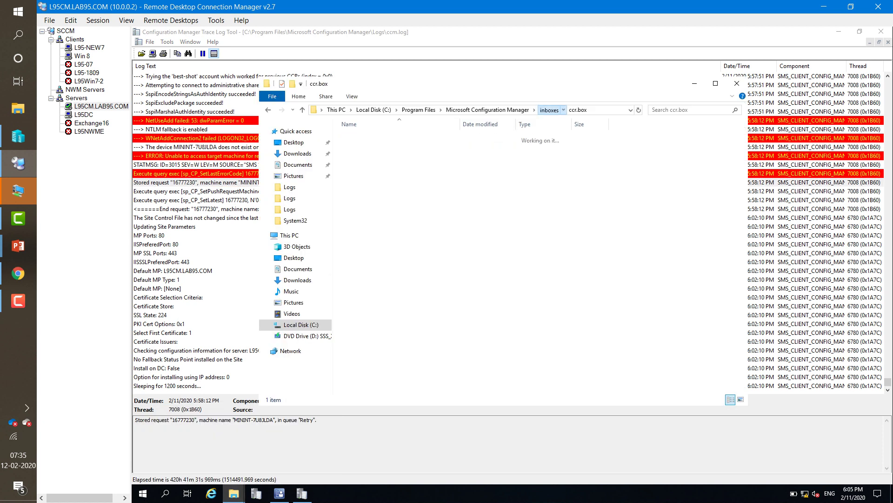
click(366, 206)
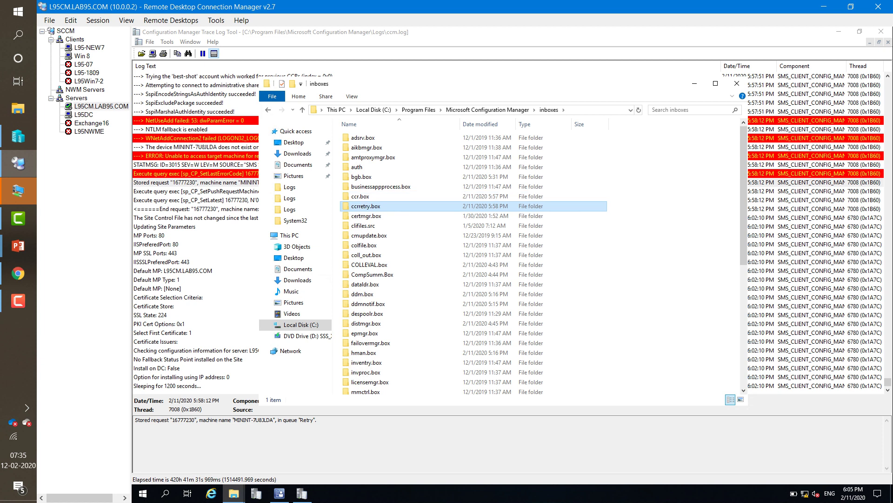
key(Return)
Move 16777230.ccr from ccrretry.box into the ccr.box inbox folder and refresh the folder view
right_click(366, 138)
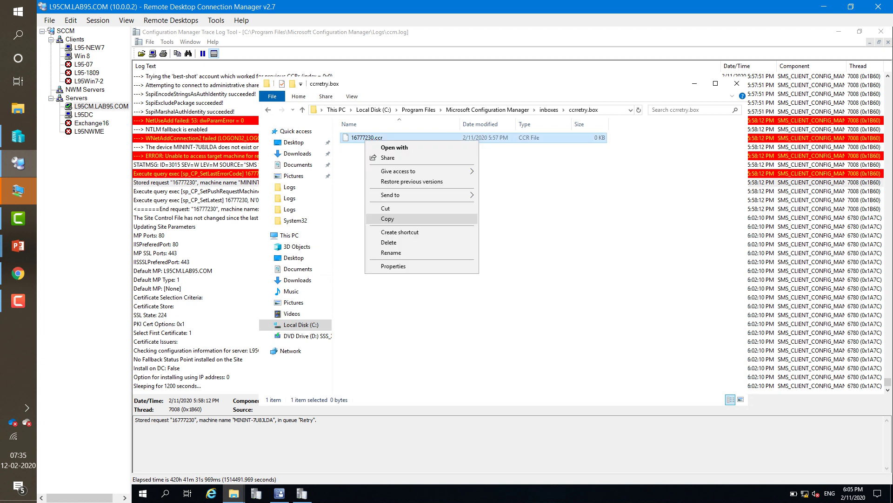
click(385, 208)
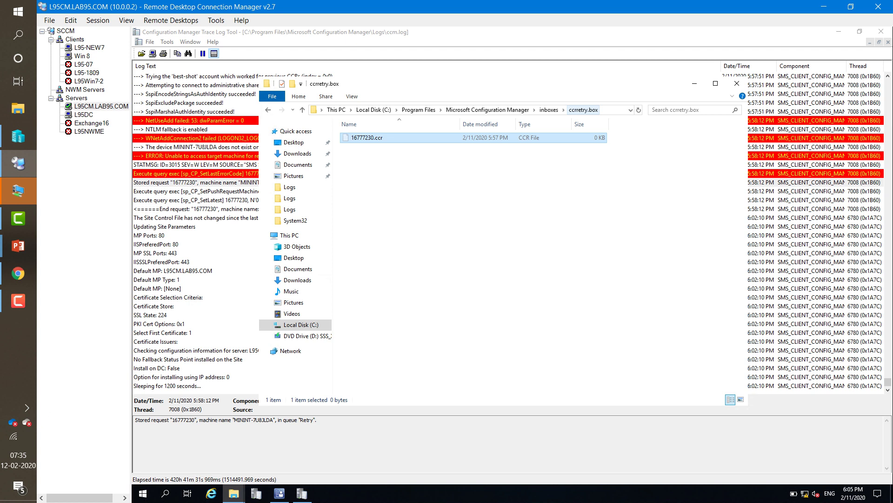
click(549, 109)
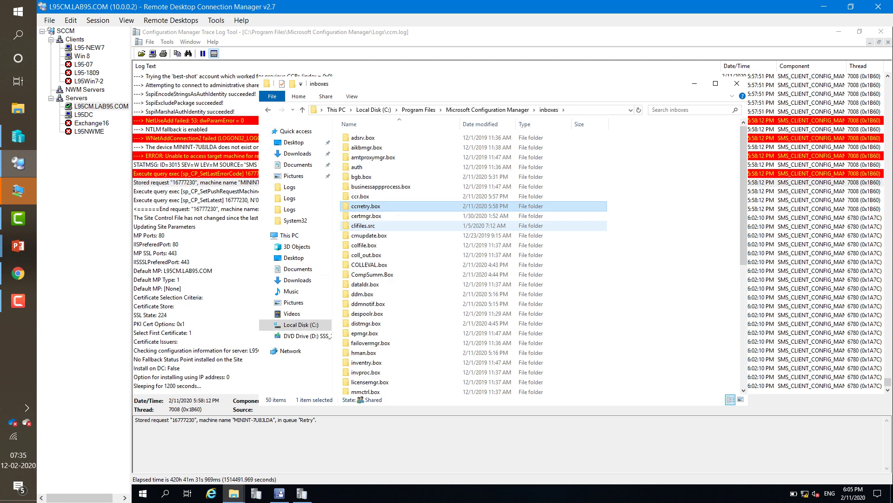
click(361, 196)
key(Return)
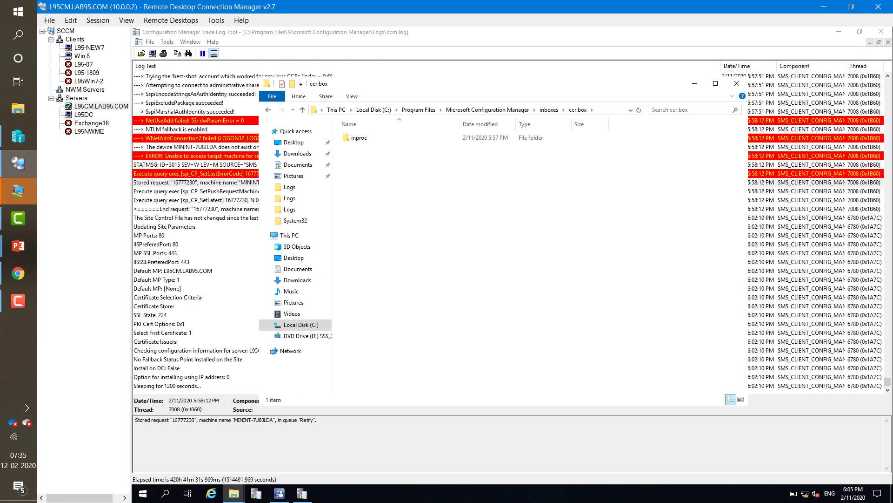
right_click(379, 183)
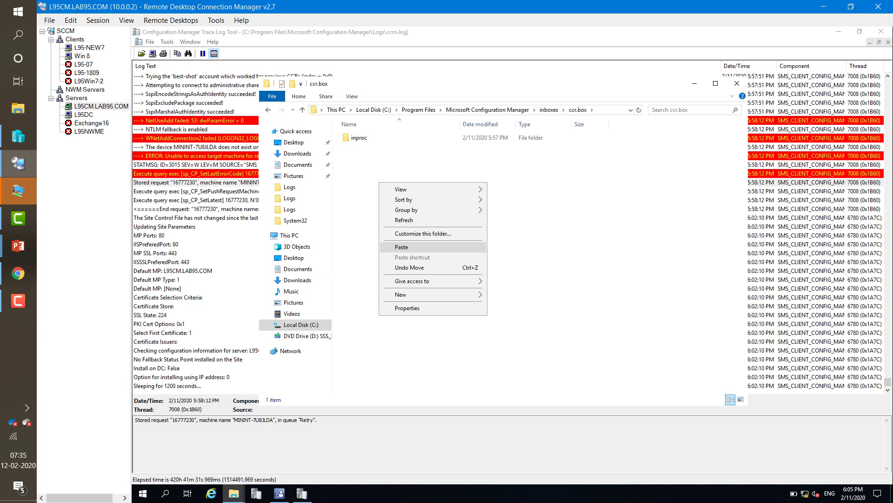
click(401, 246)
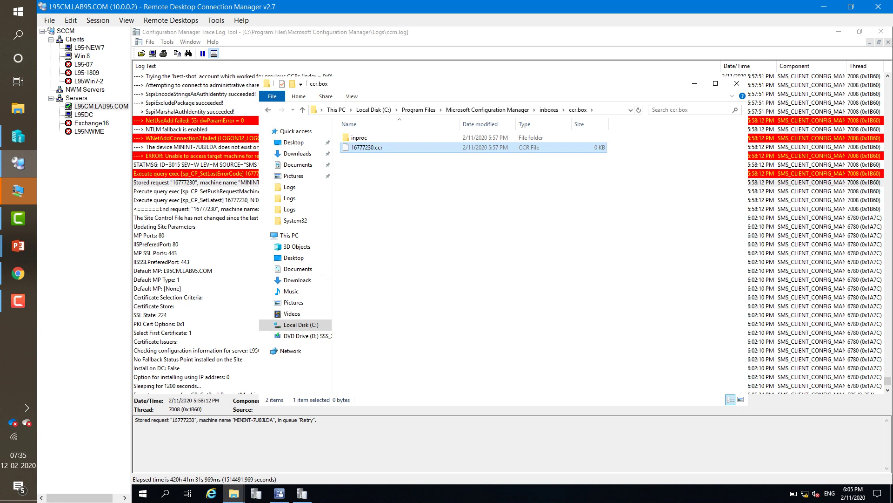
right_click(403, 244)
click(428, 281)
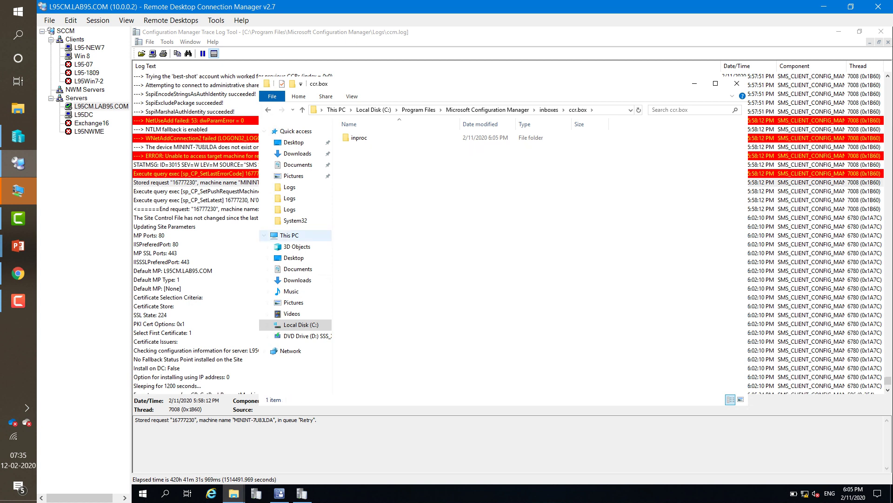
Examine the ccm.log entries for resubmitted request 16777230, from the admin$ and IPC$ connections to the ccmsetup service start on MININT-7U8JLDA
click(196, 288)
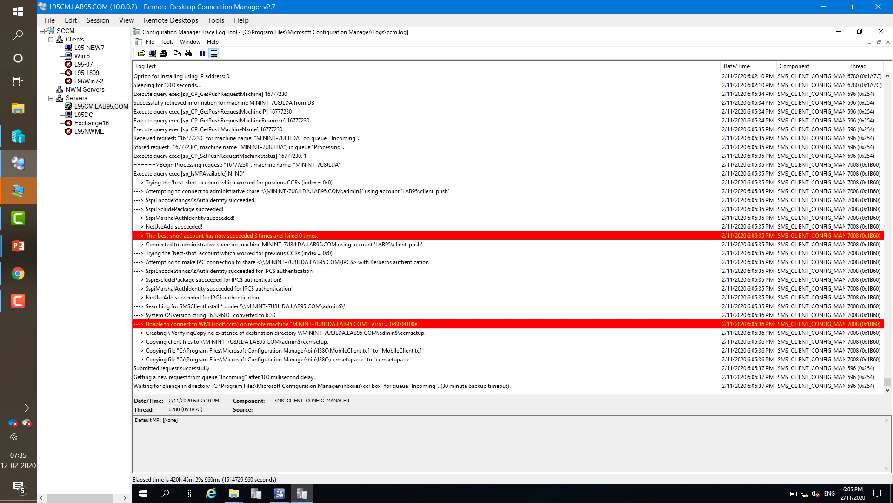
click(281, 261)
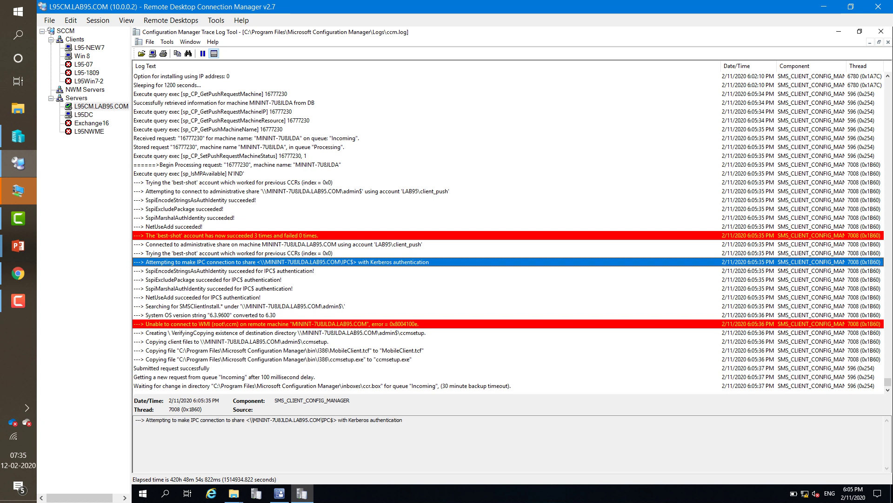
click(281, 244)
scroll(508, 233, up, 1)
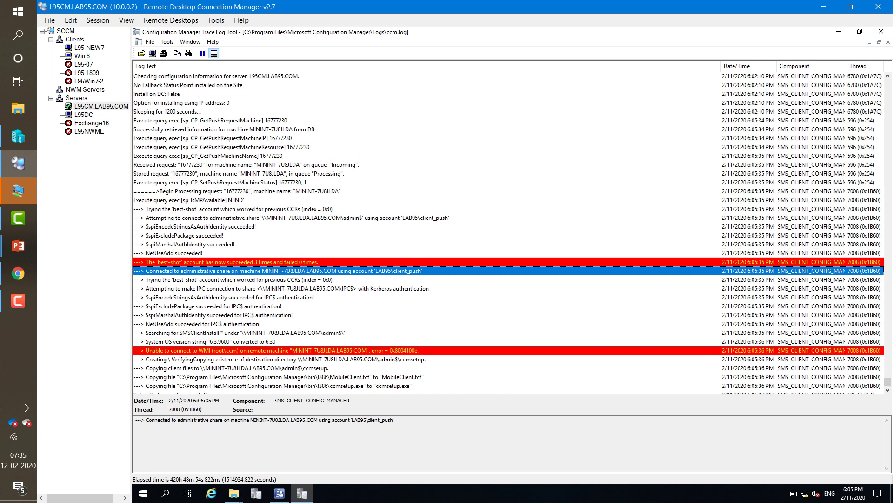
click(291, 217)
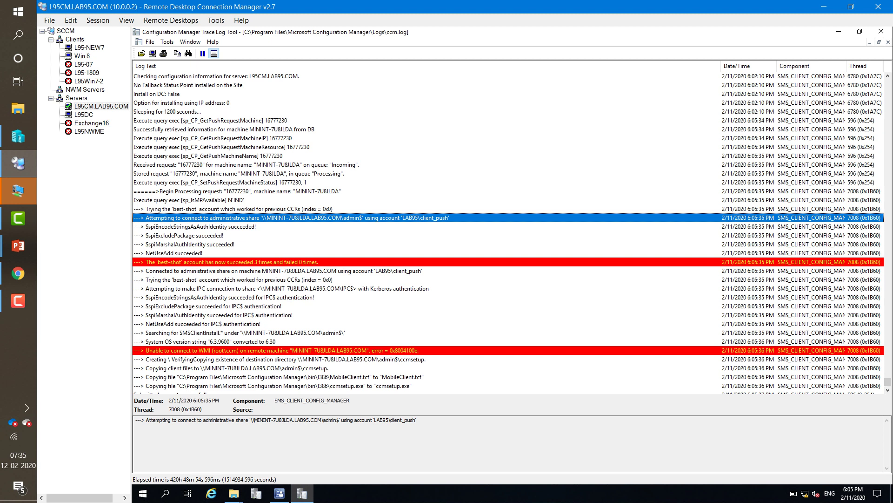
click(291, 271)
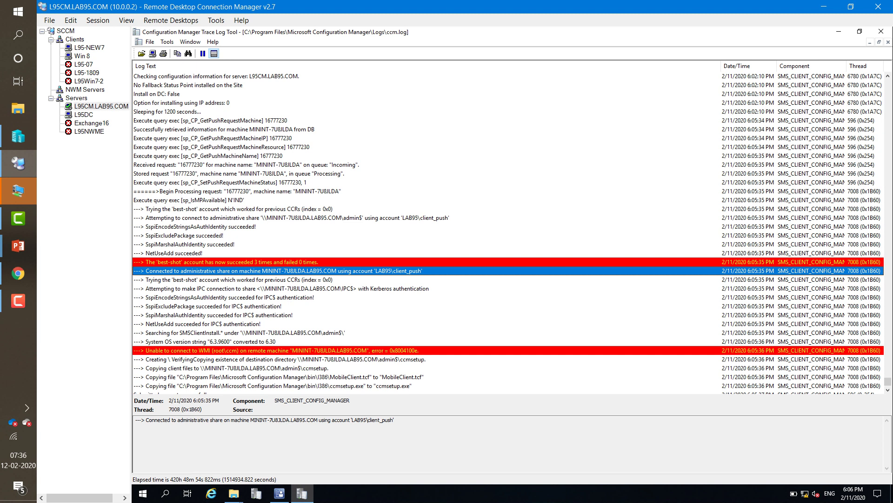
click(291, 288)
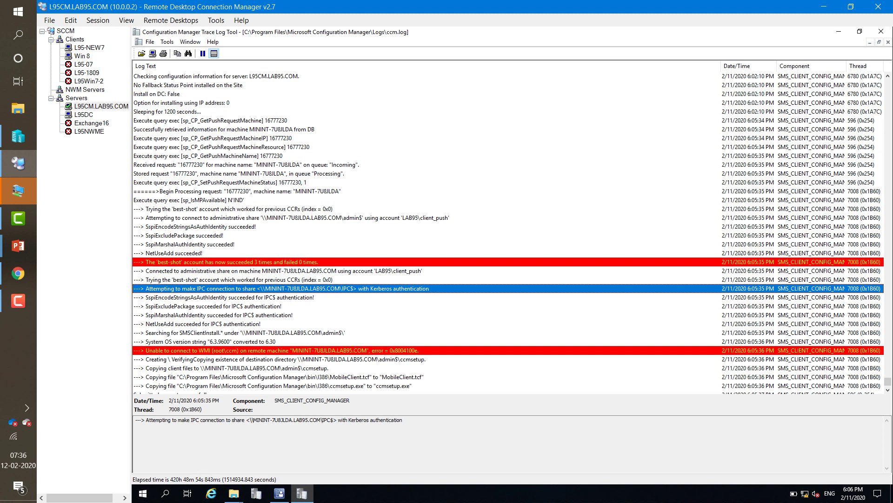
click(233, 279)
scroll(426, 232, down, 4)
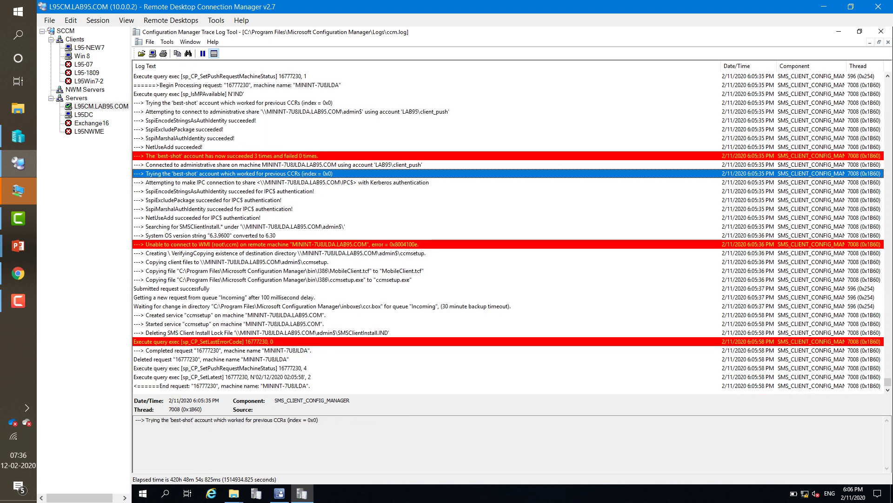
click(233, 323)
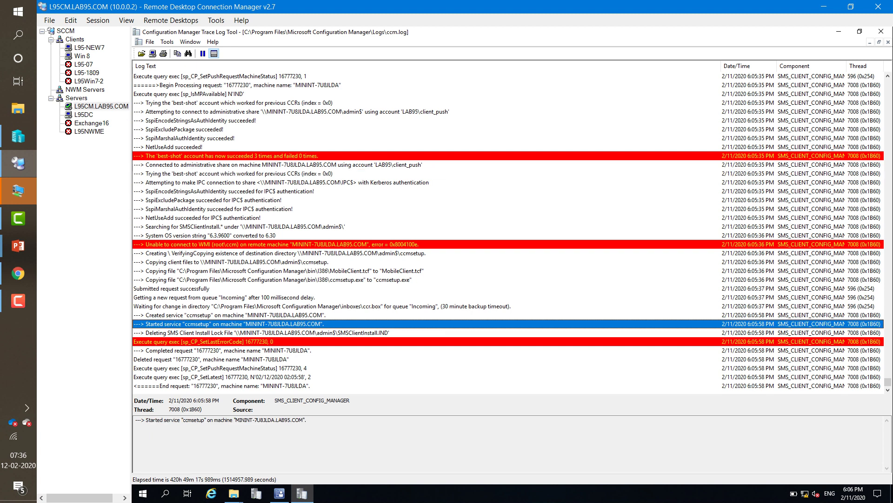
Switch to the Win 8 client, open Task Manager's detailed process list, select ccmsetup.exe, and move the window clear of the command prompt
click(82, 56)
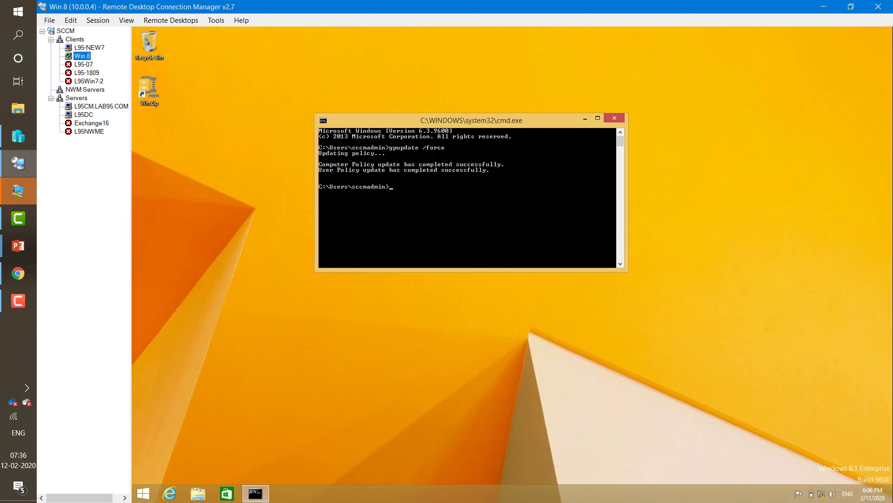
right_click(288, 493)
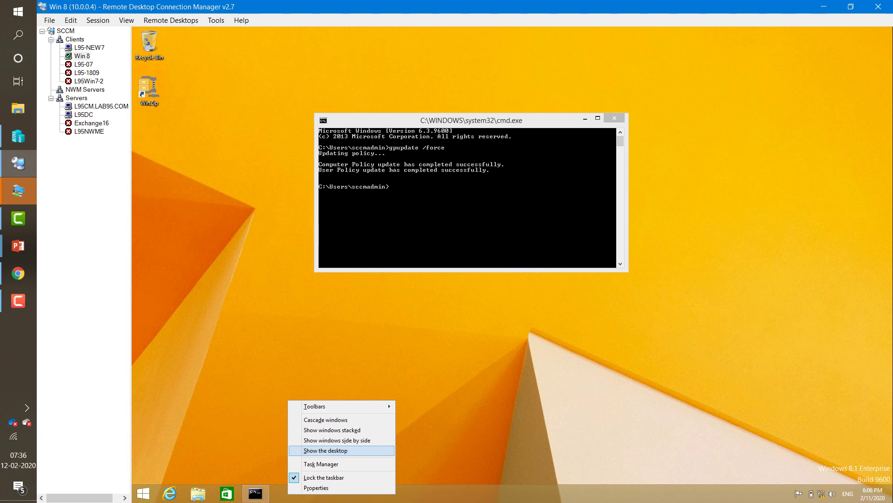
click(324, 451)
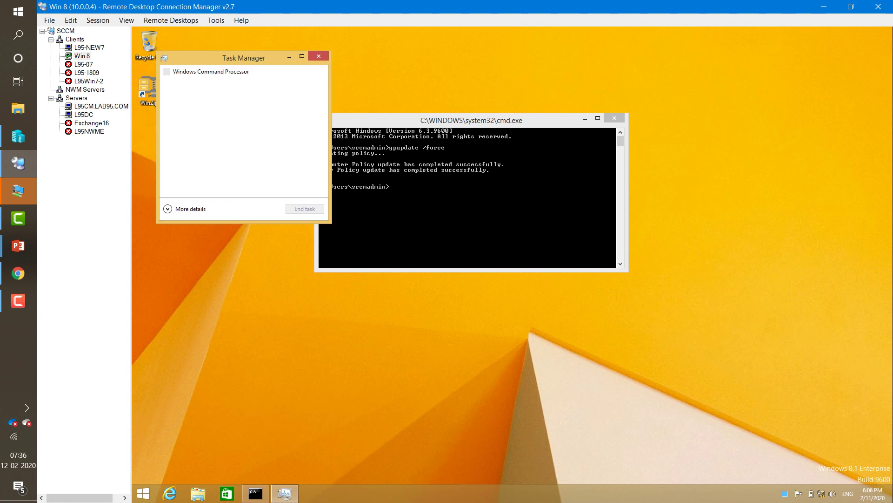
key(alt+d)
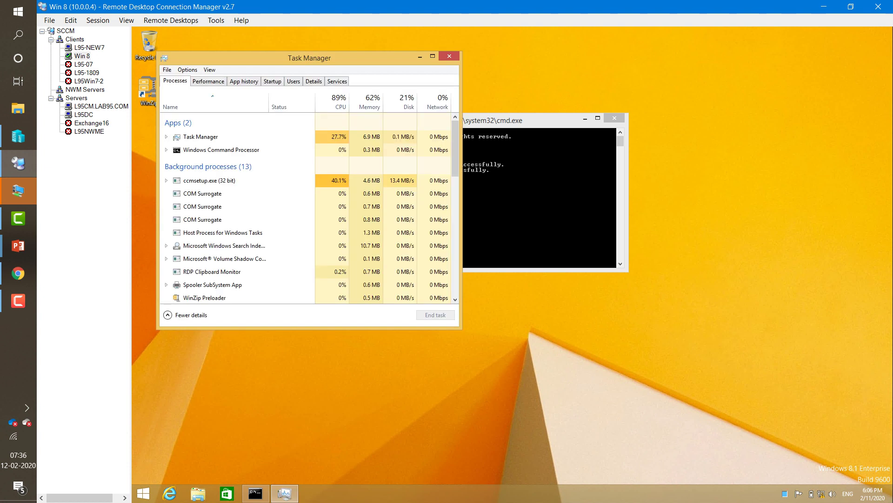
click(314, 81)
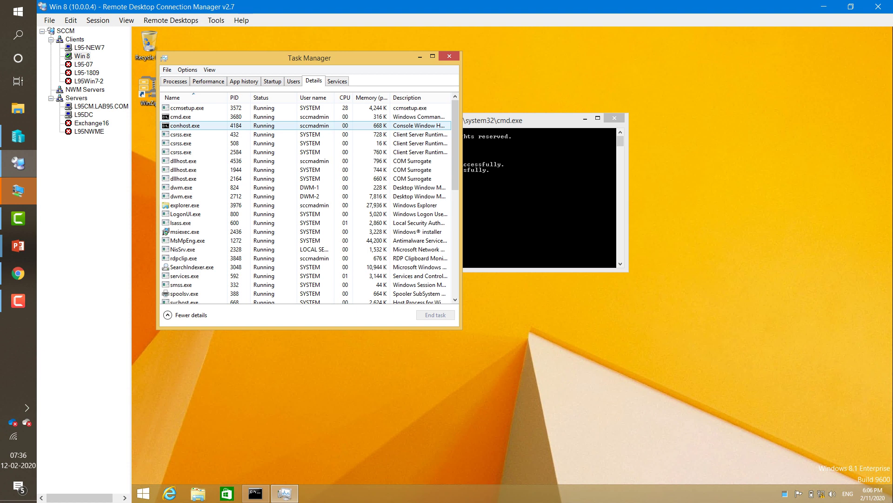
click(186, 108)
drag(309, 58, 637, 62)
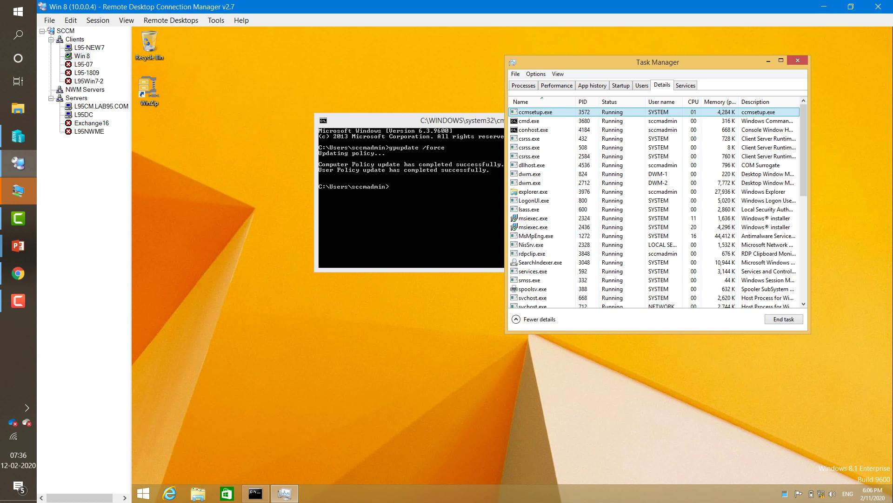
Search the client for "firewall" and open Windows Firewall to check the domain network's status
key(super)
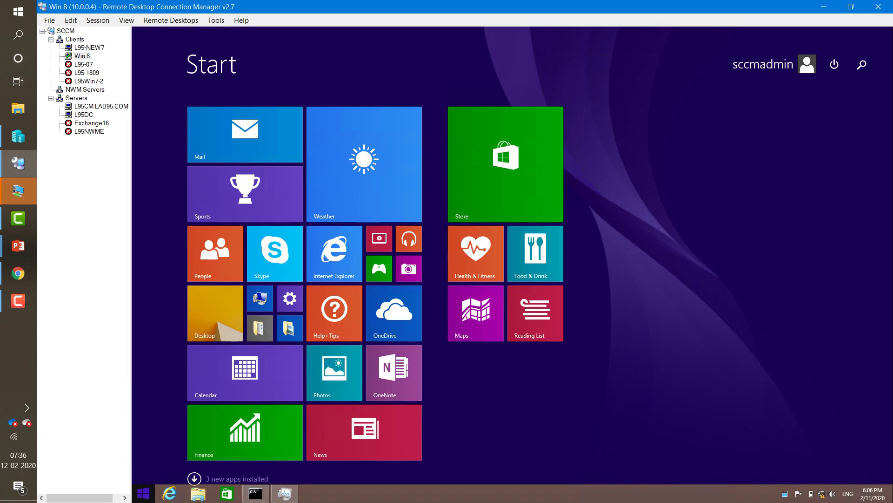
text(firewall)
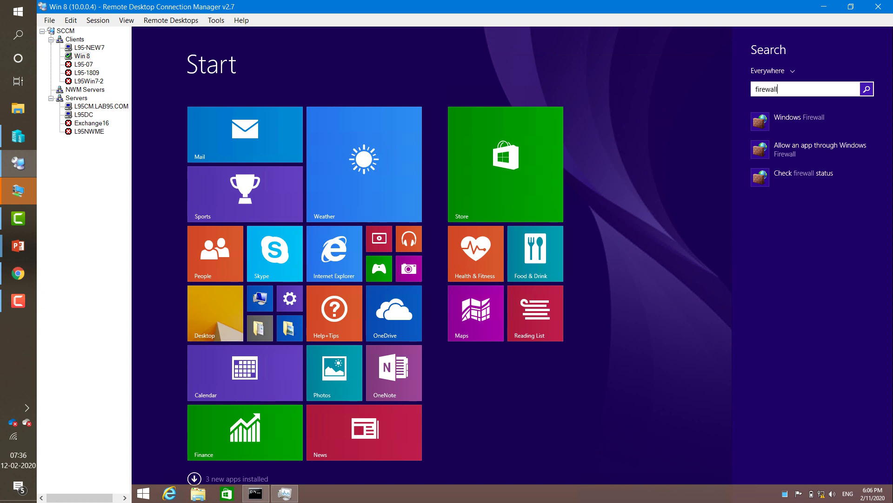
key(Return)
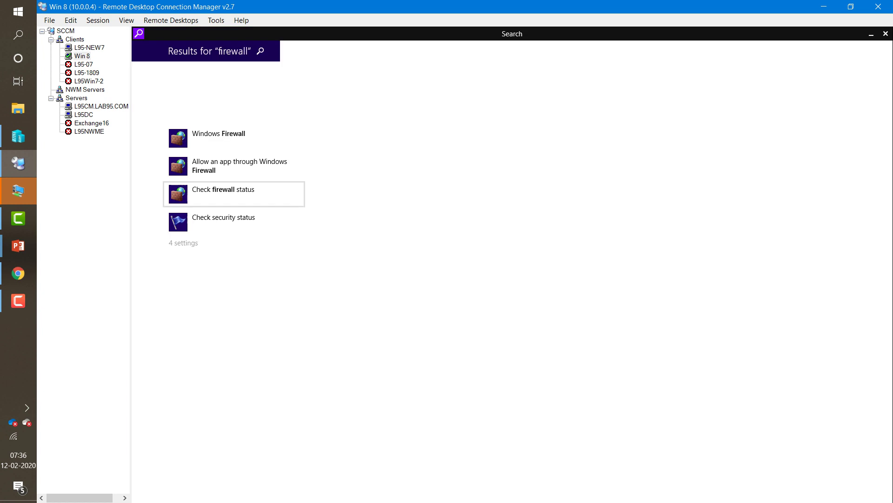
key(Return)
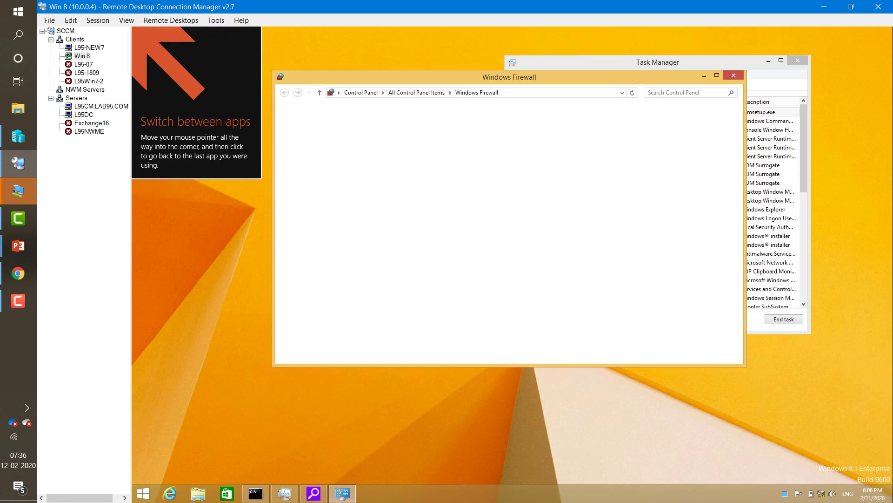
key(super+Up)
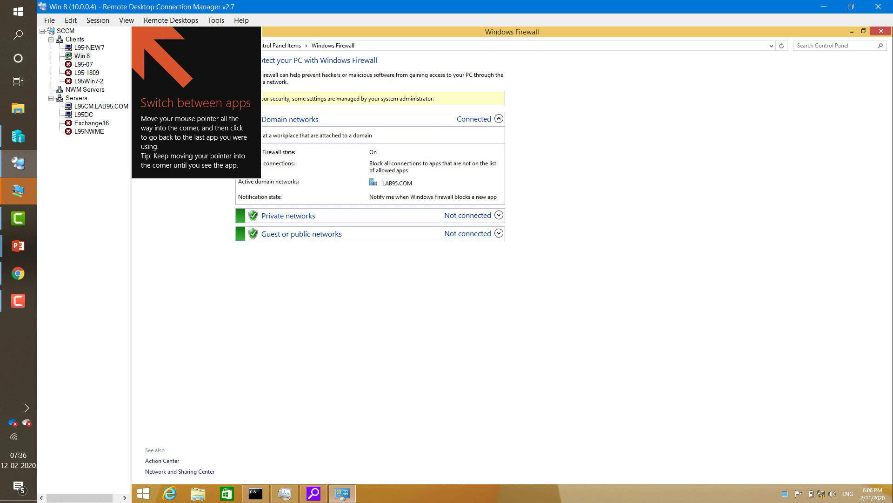
key(super+Down)
Open the firewall's advanced settings and select the TCP 1433 and 4022 rule among the inbound rules
click(311, 186)
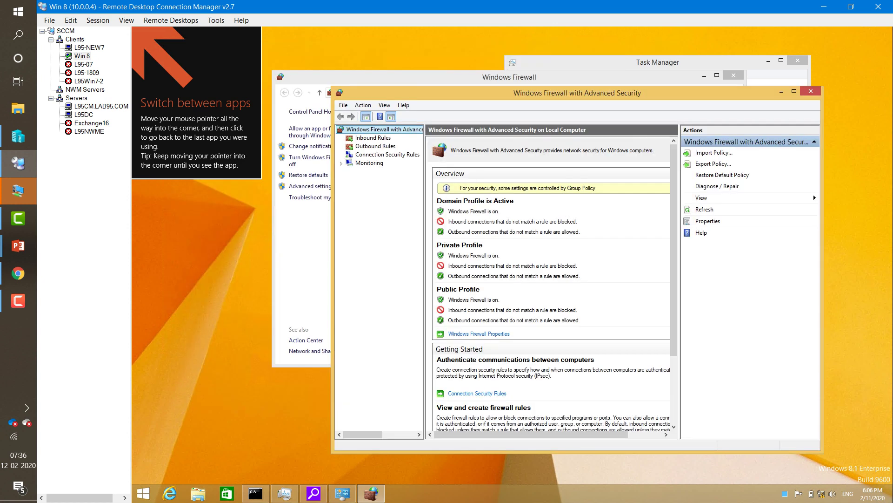
click(373, 138)
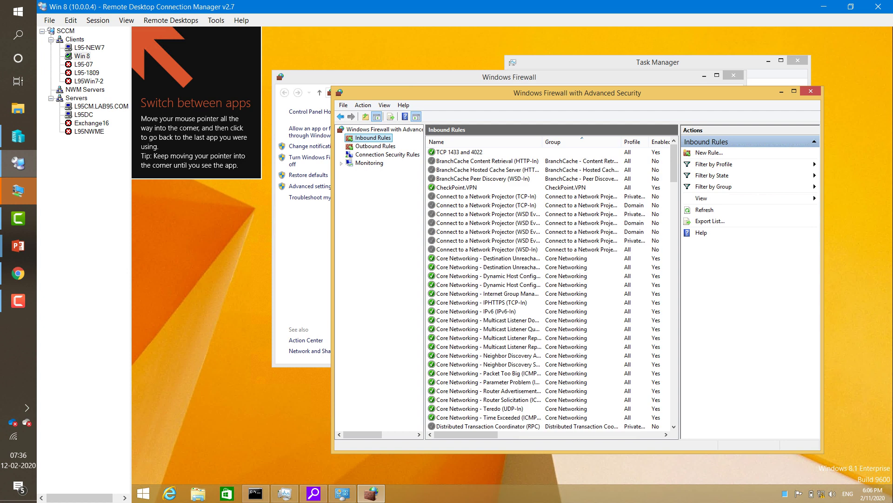
click(459, 152)
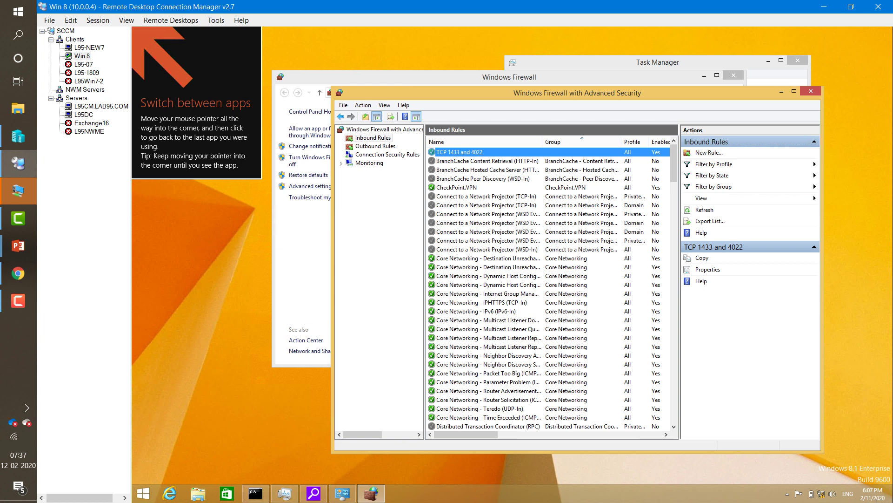
Close the firewall windows, Task Manager and command prompt on the client, and return to L95CM.LAB95.COM
click(811, 90)
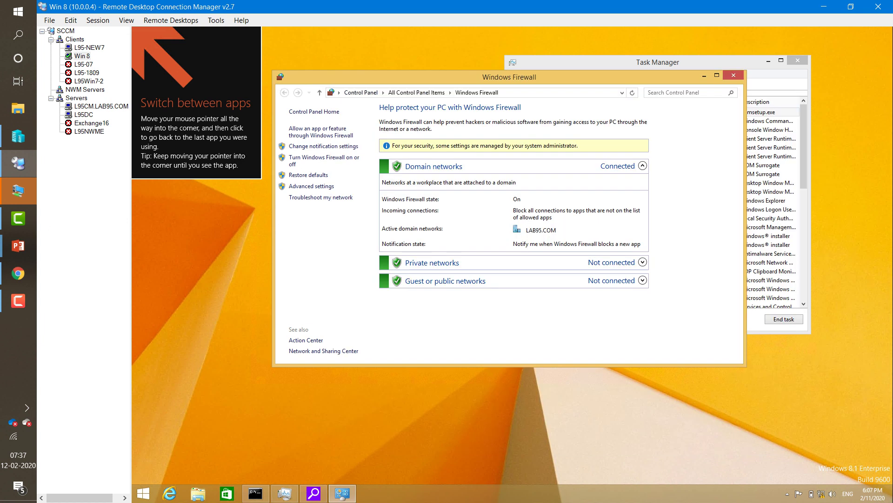
key(alt+F4)
key(alt+F4)
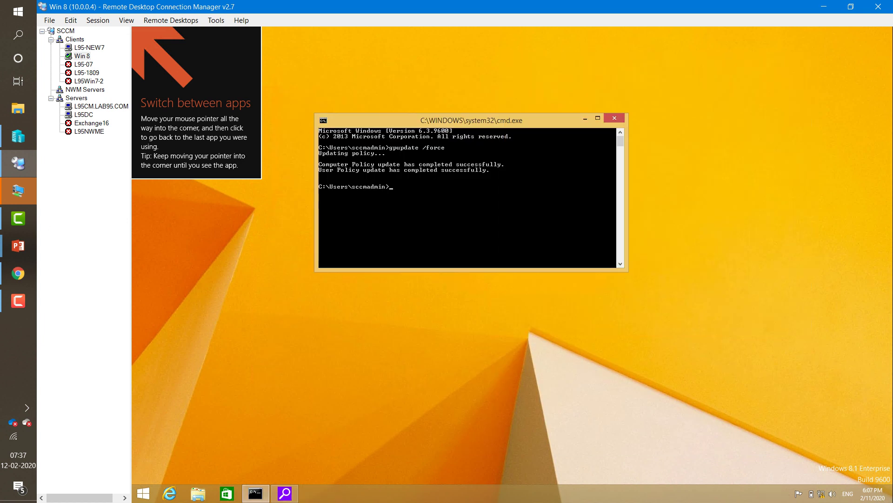
drag(471, 120, 470, 104)
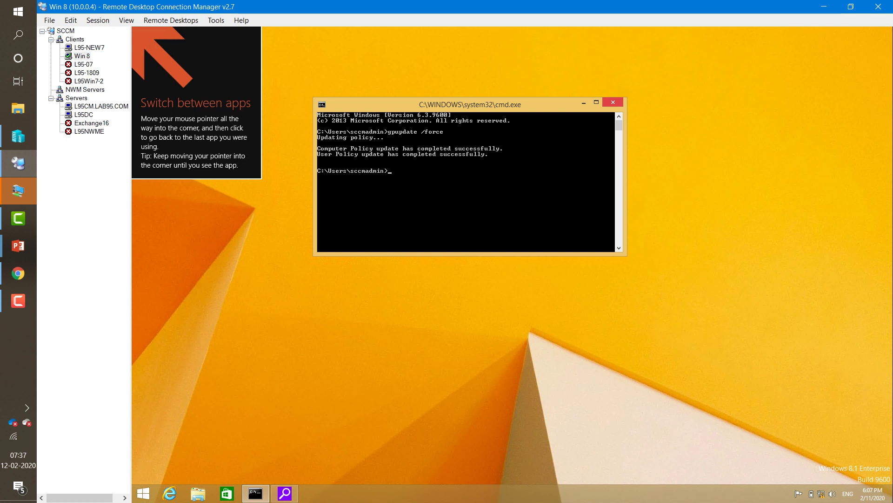
key(alt+F4)
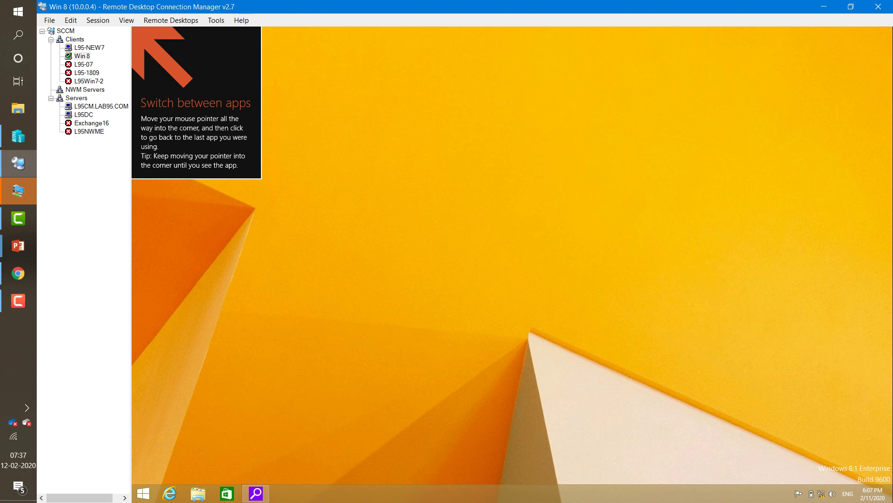
click(101, 106)
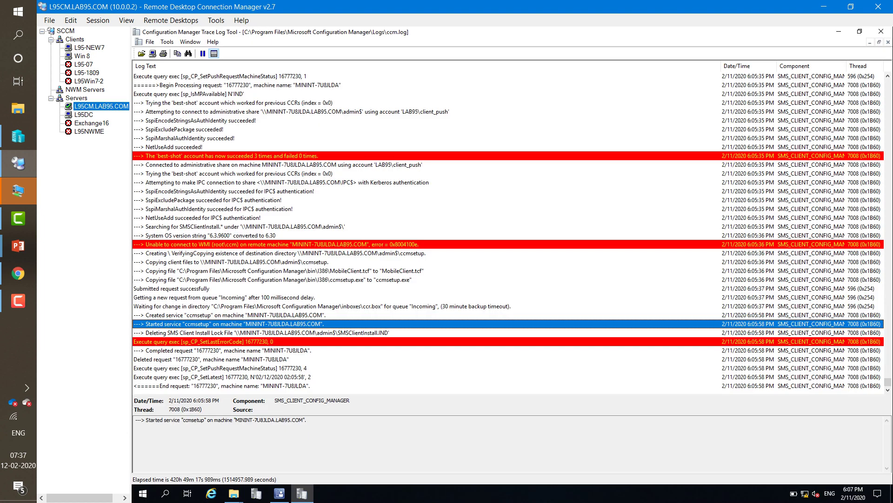
Switch to the PowerPoint slide show and review the Ports slide and the following slide on File and Printer Sharing and WMI
click(18, 301)
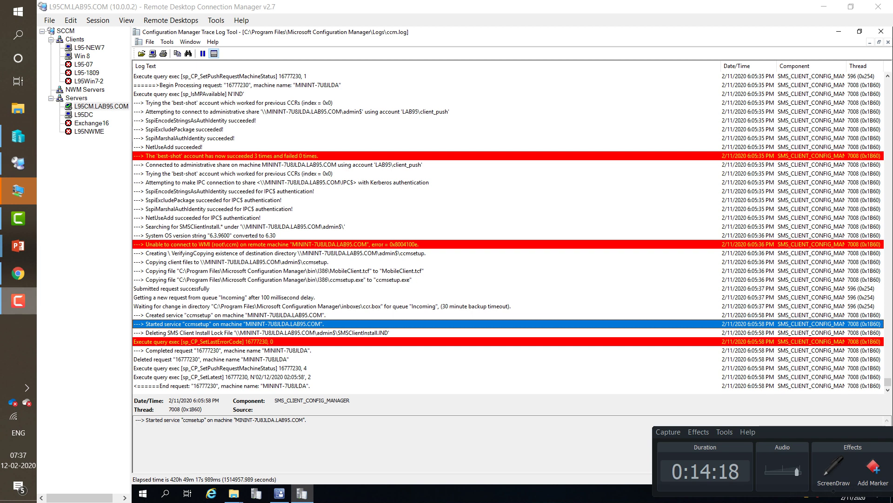
mouse_move(18, 246)
click(99, 293)
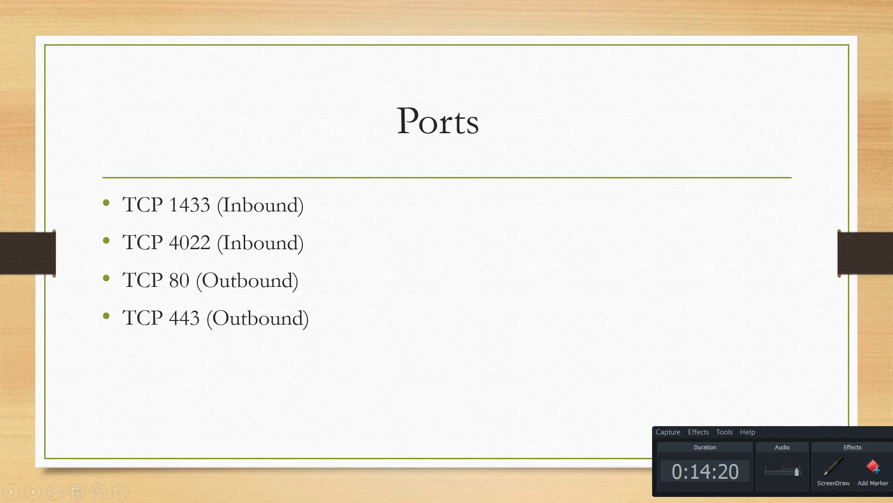
key(Right)
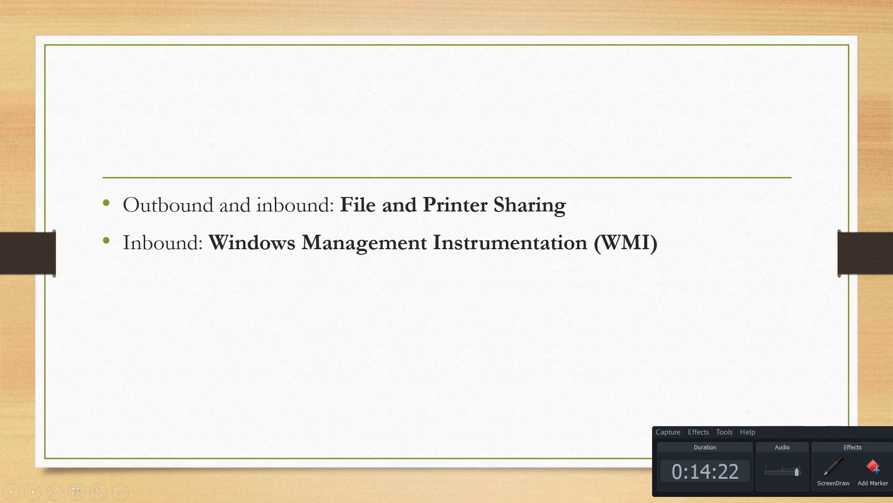
key(Left)
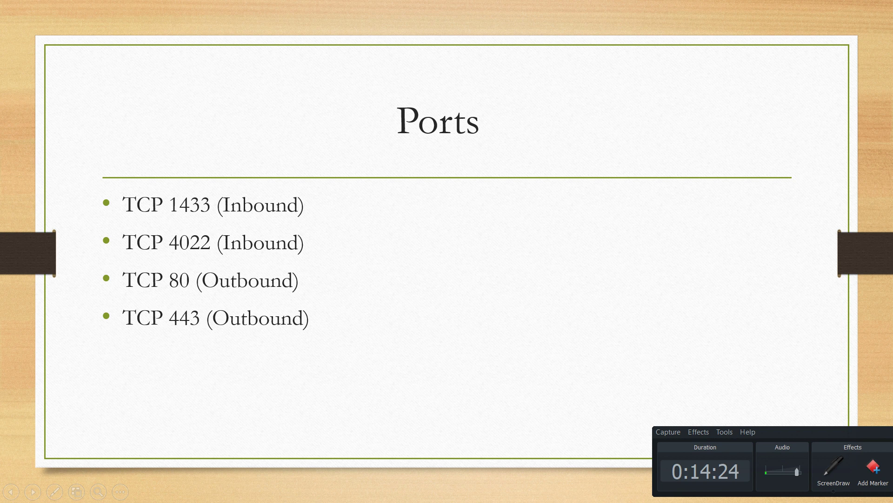